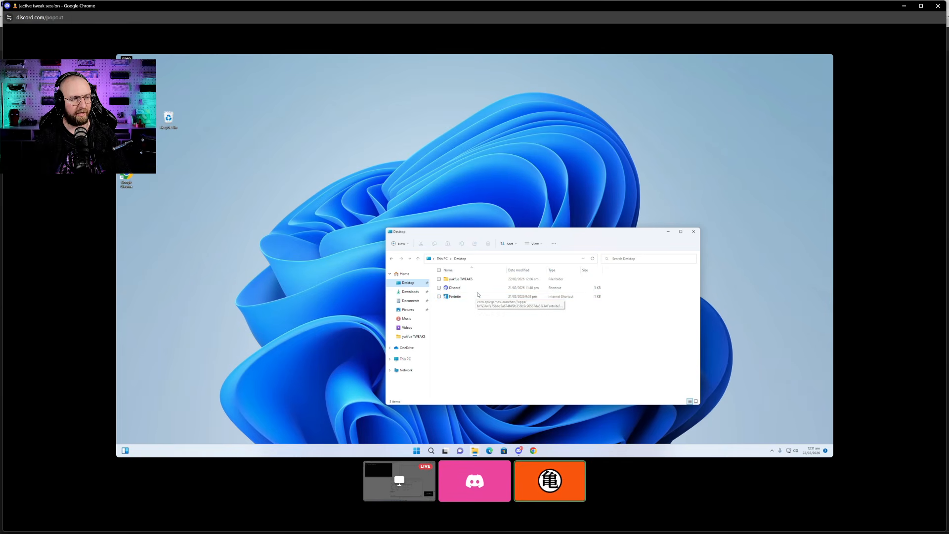
Open Google Chrome on the shared desktop and search Google for "chris titus".
left_click(532, 451)
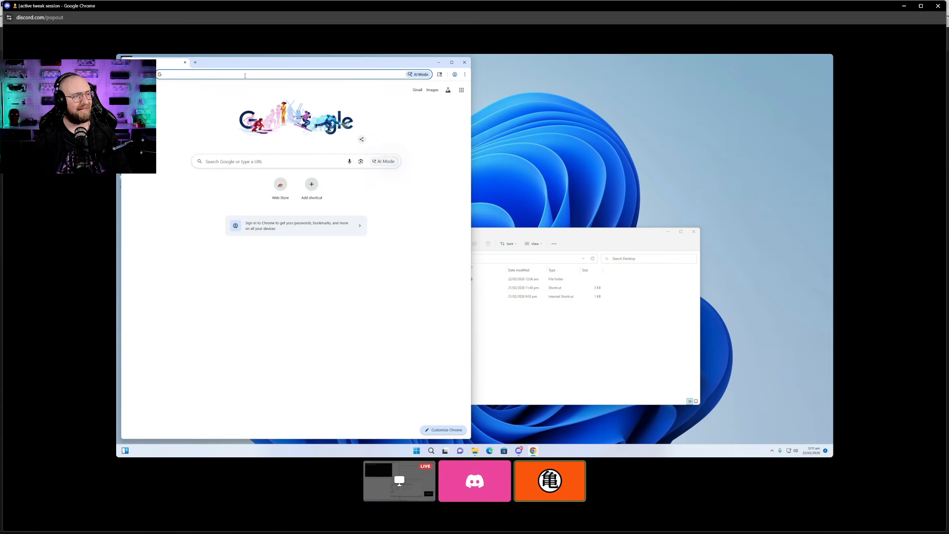
left_click(241, 75)
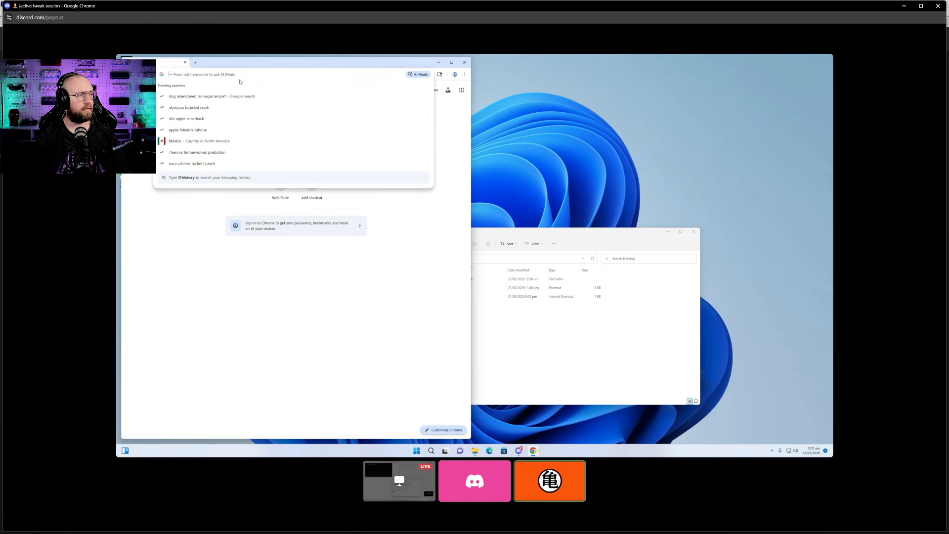
type("cr")
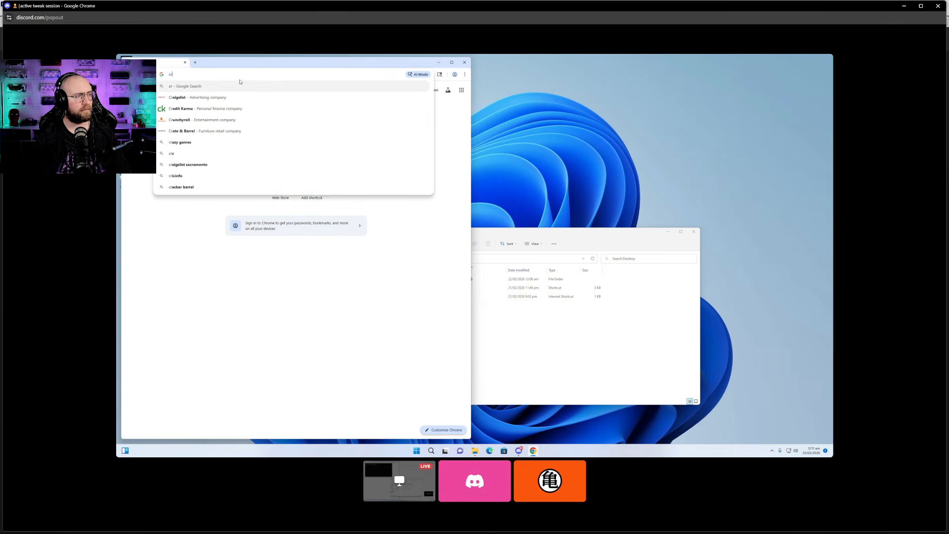
type("ia")
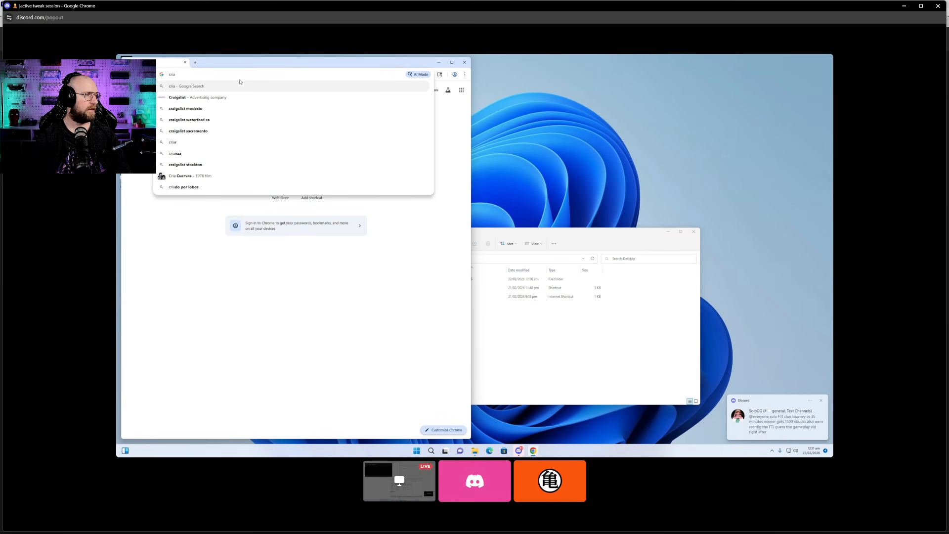
key("BackSpace")
type("s")
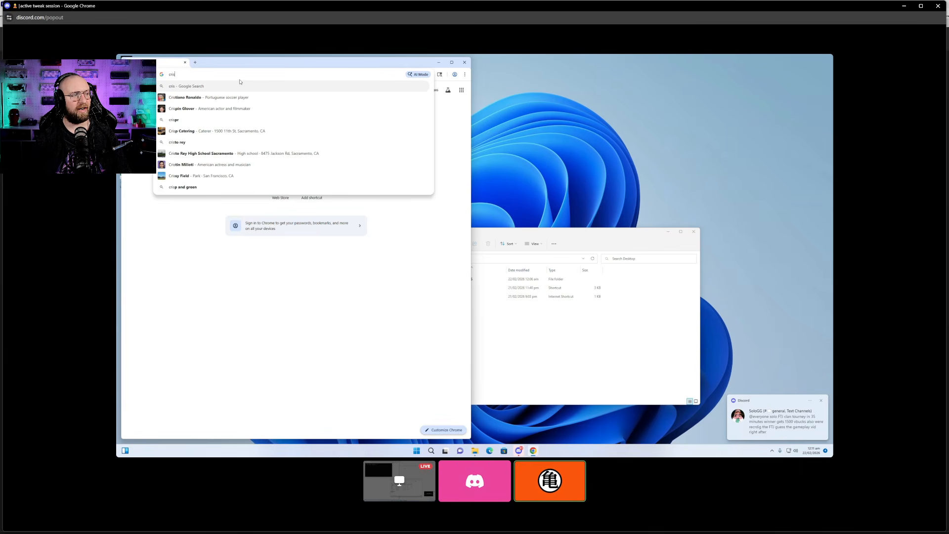
key("BackSpace")
key("BackSpace")
key("BackSpace")
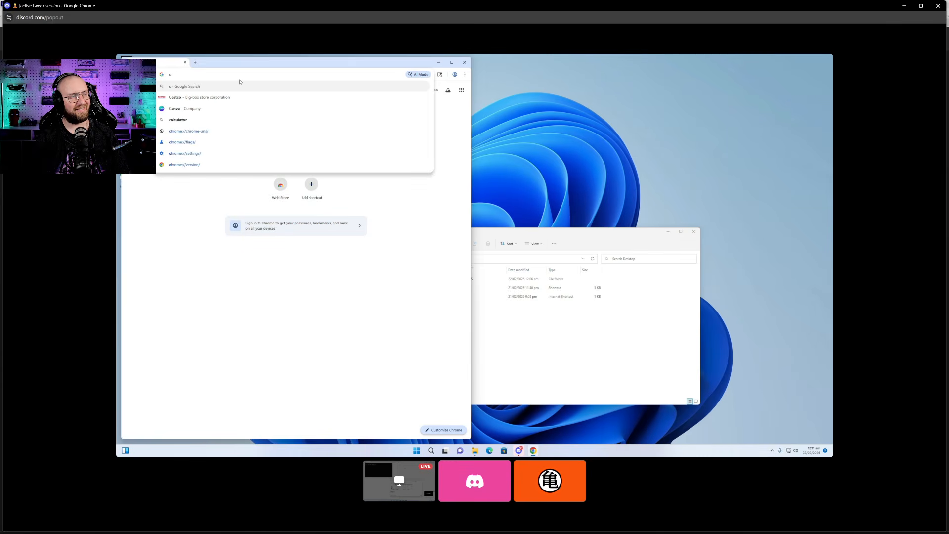
type("hri")
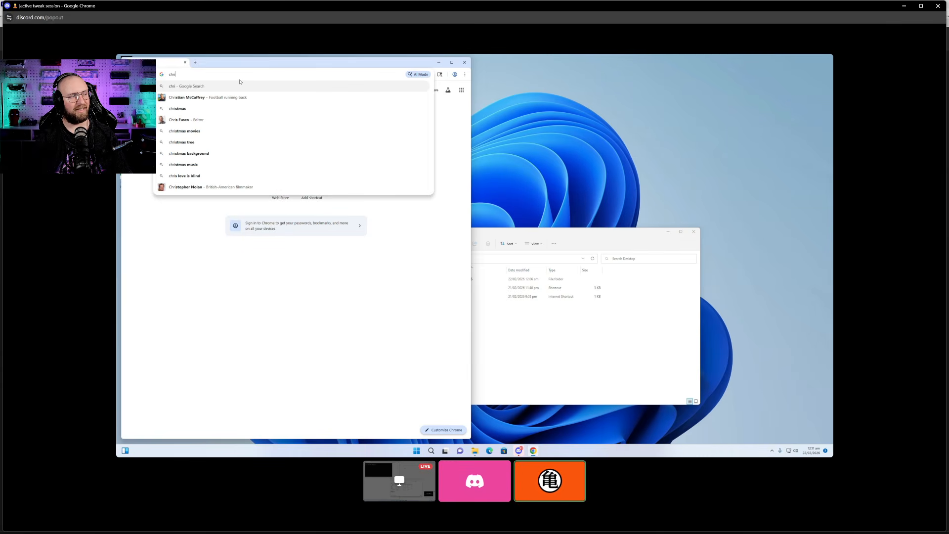
type("s")
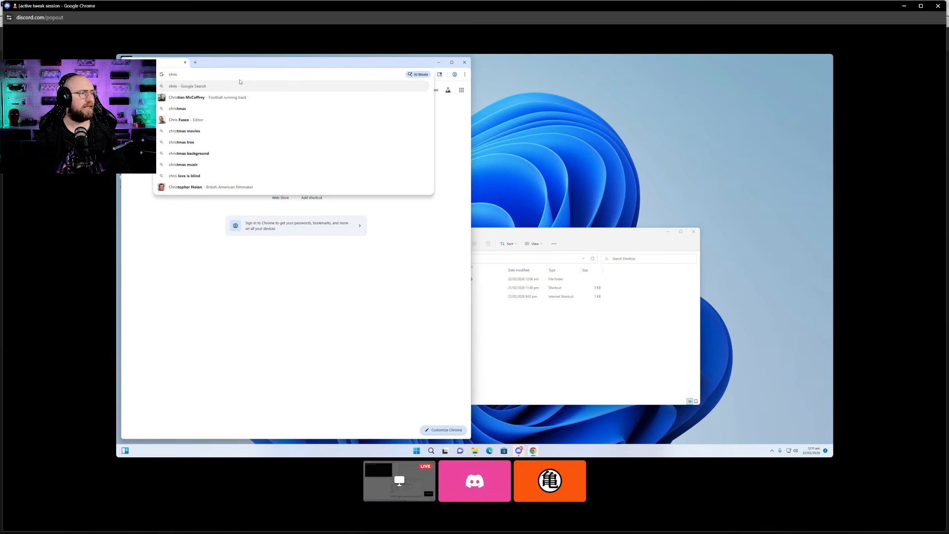
type(" t")
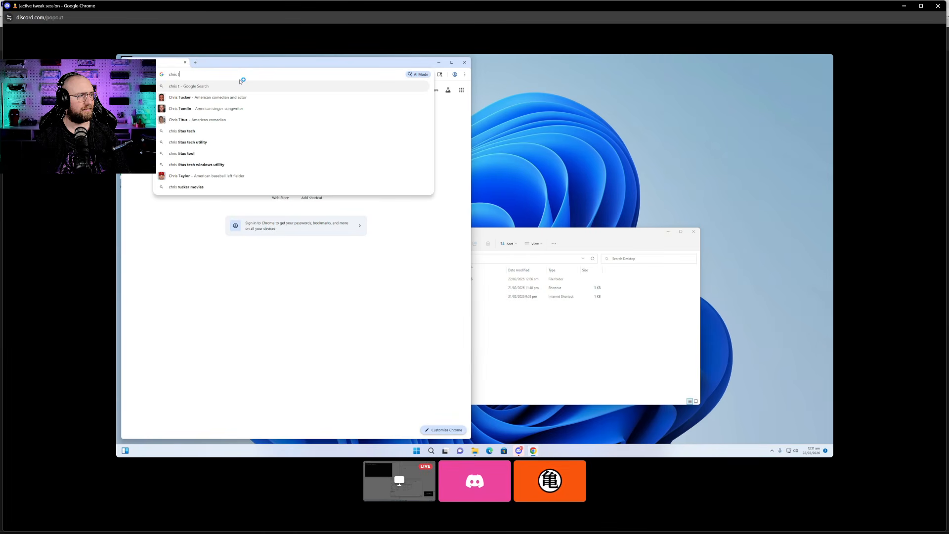
left_click(190, 120)
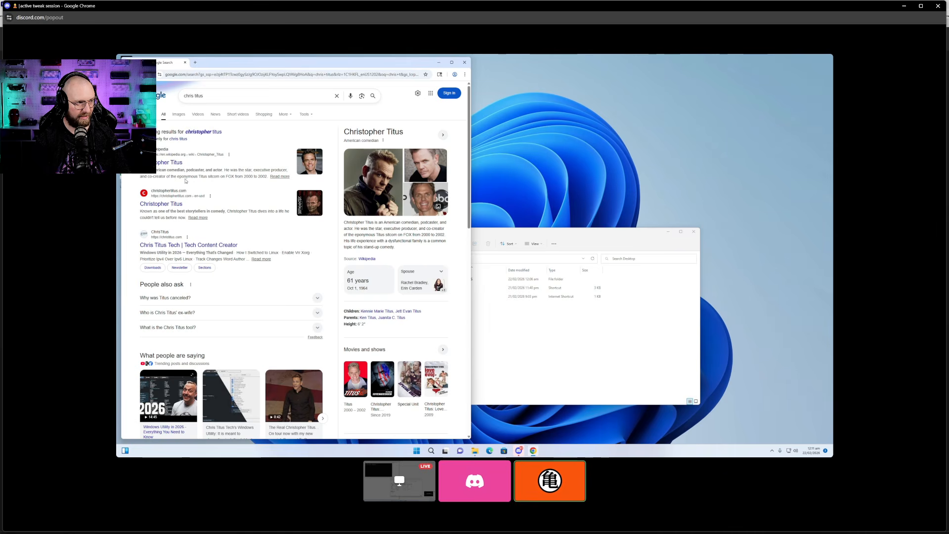
Open the "Windows Utility in 2026" article on the Chris Titus Tech site and copy the utility's launch command.
left_click(167, 244)
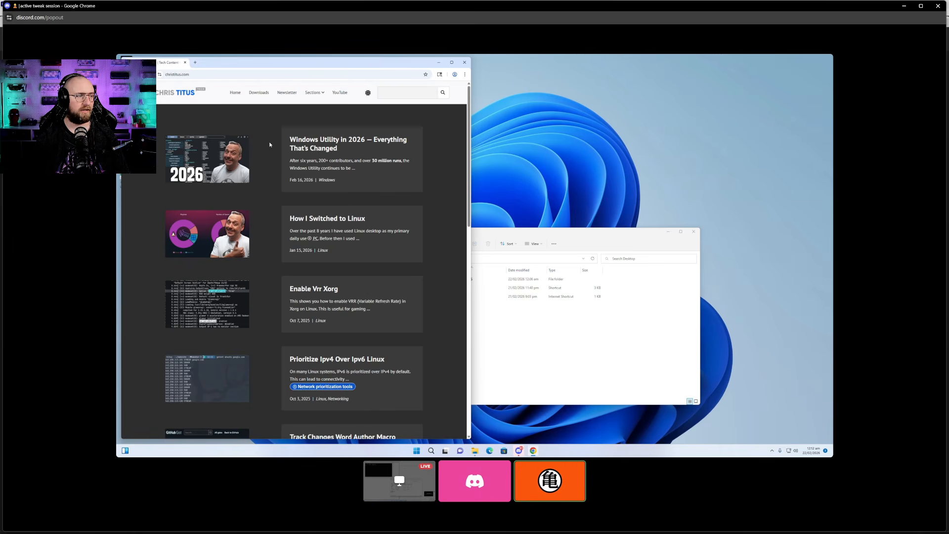
left_click(346, 149)
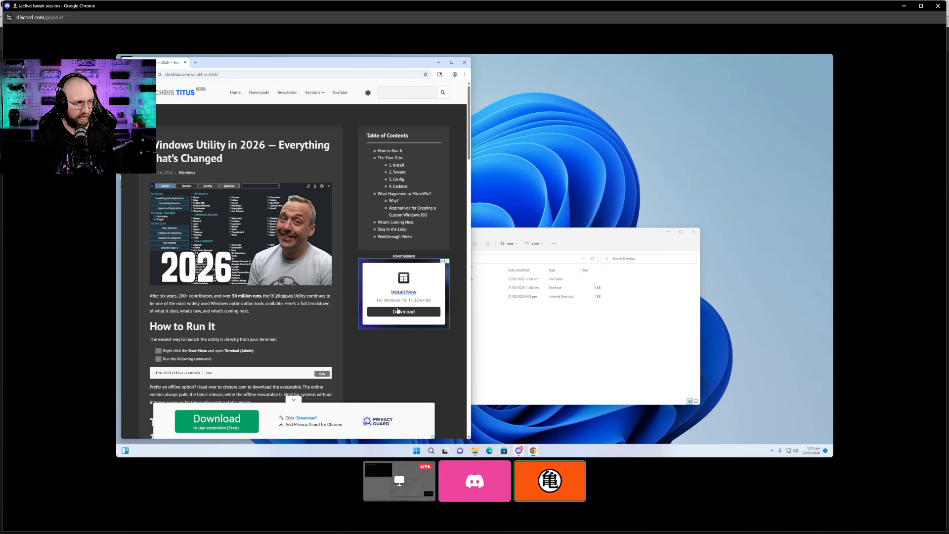
scroll(295, 277, "down", 3)
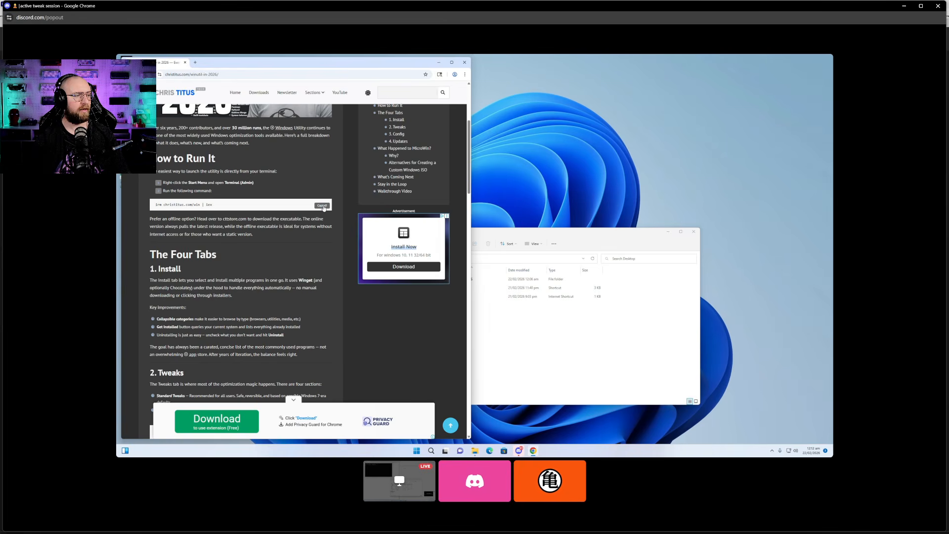
left_click(323, 206)
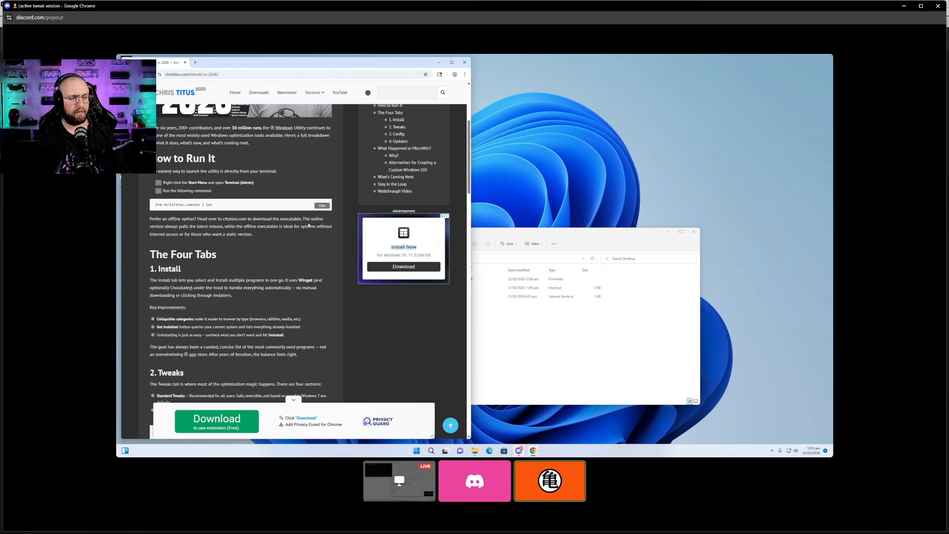
key("super")
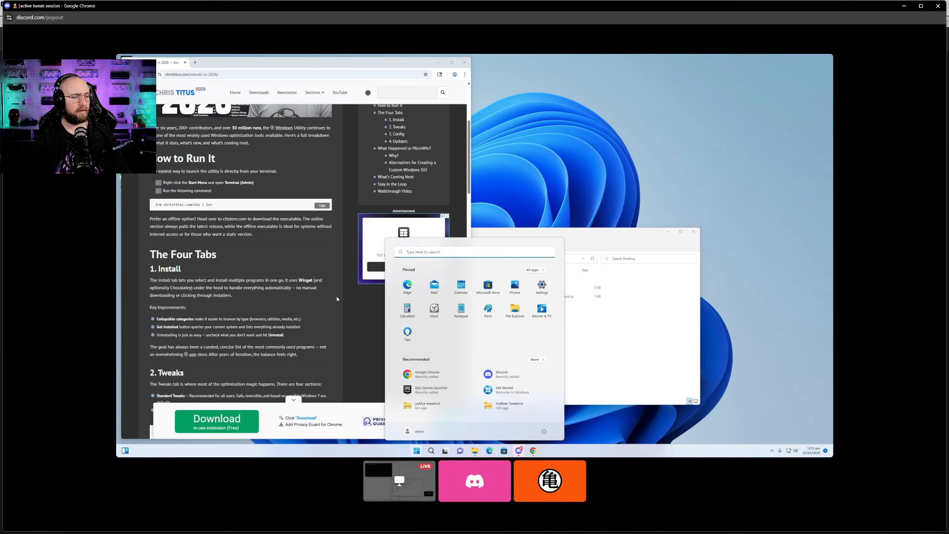
type("pow")
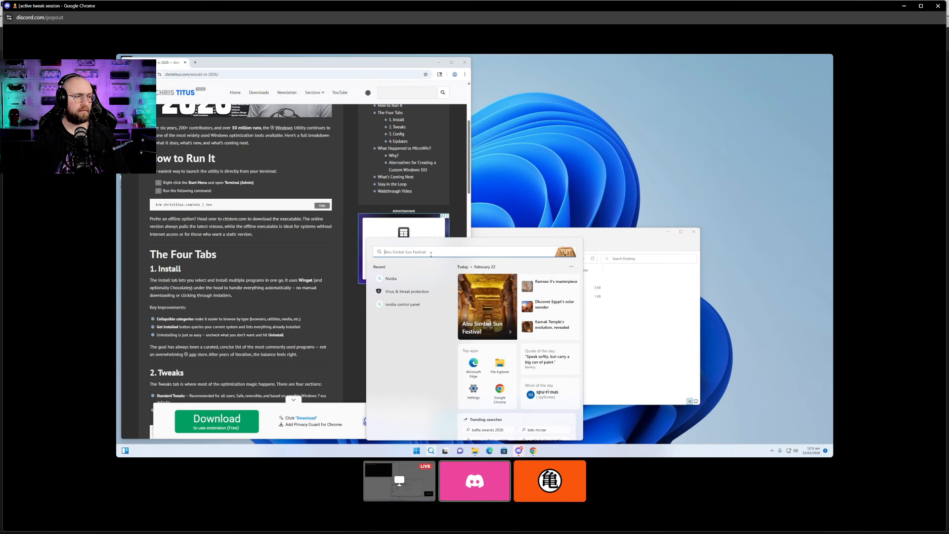
type("er")
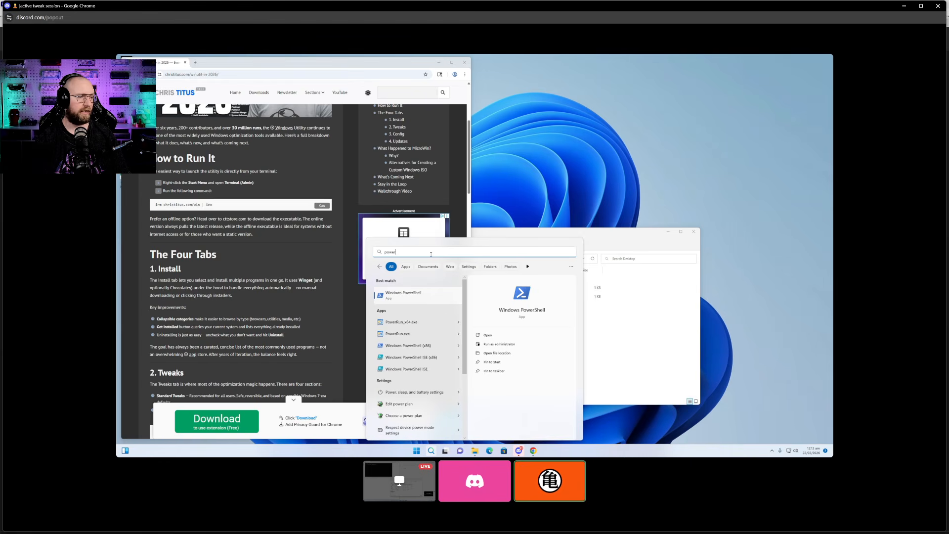
left_click(412, 292)
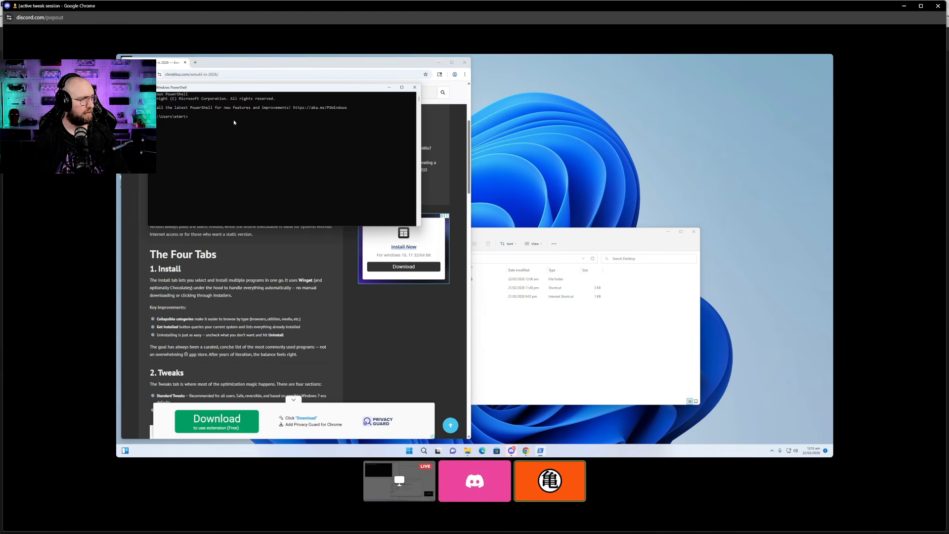
left_click(415, 87)
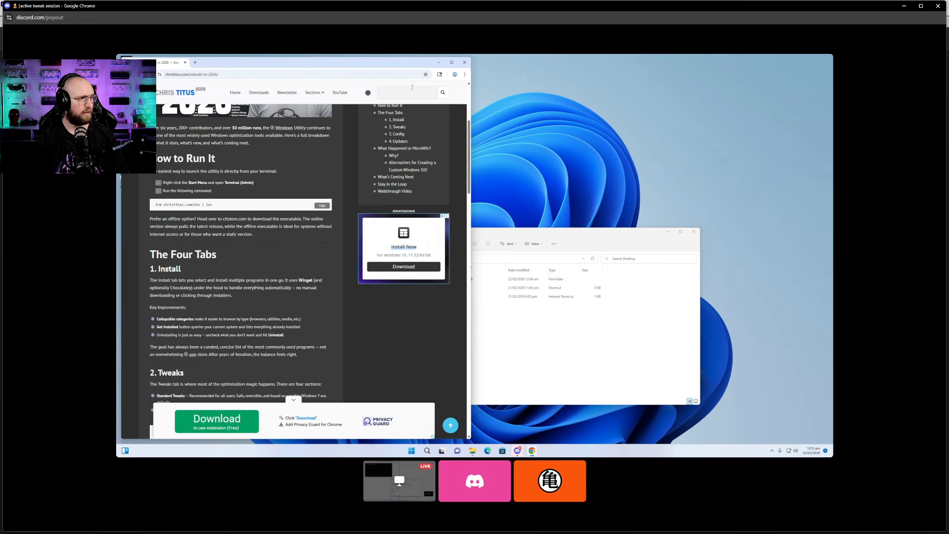
Find Windows PowerShell with the search "power" and run it as administrator.
left_click(417, 452)
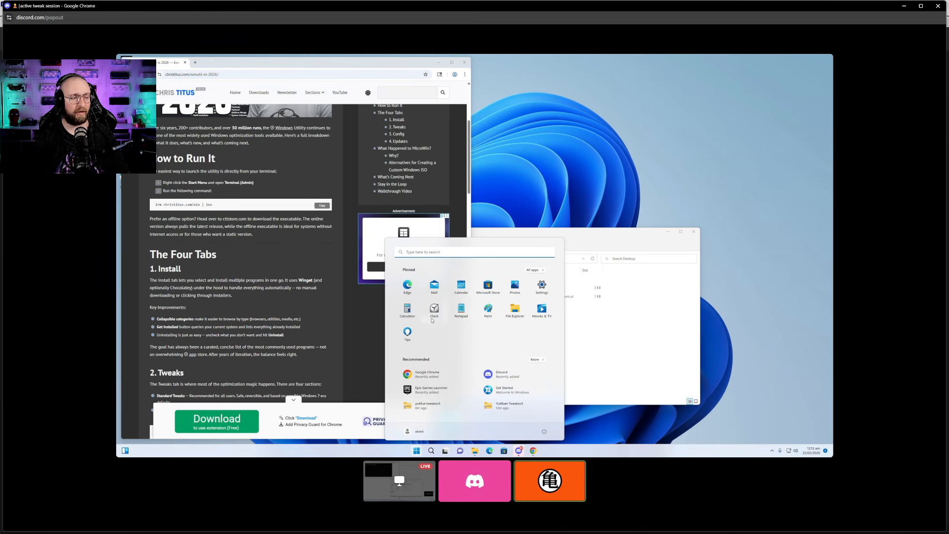
left_click(433, 250)
type("powe")
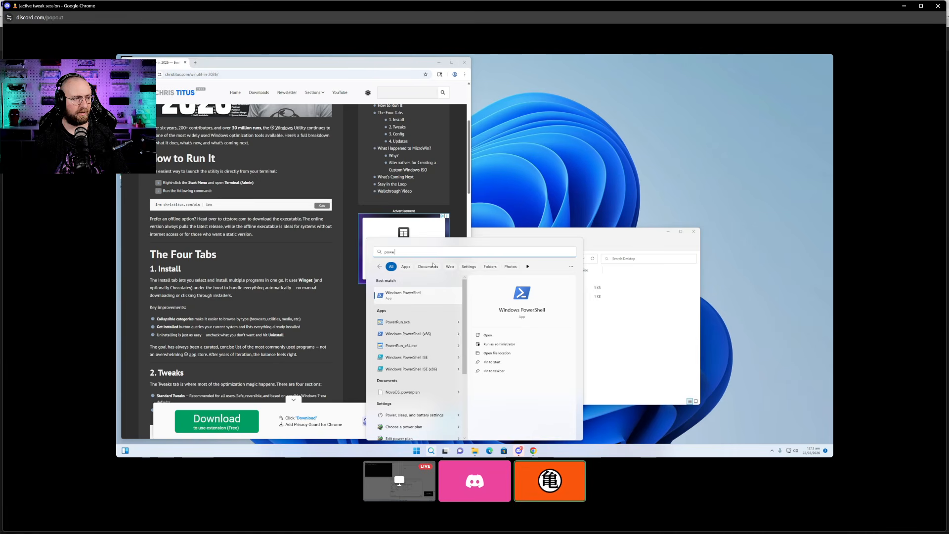
type("r")
right_click(411, 296)
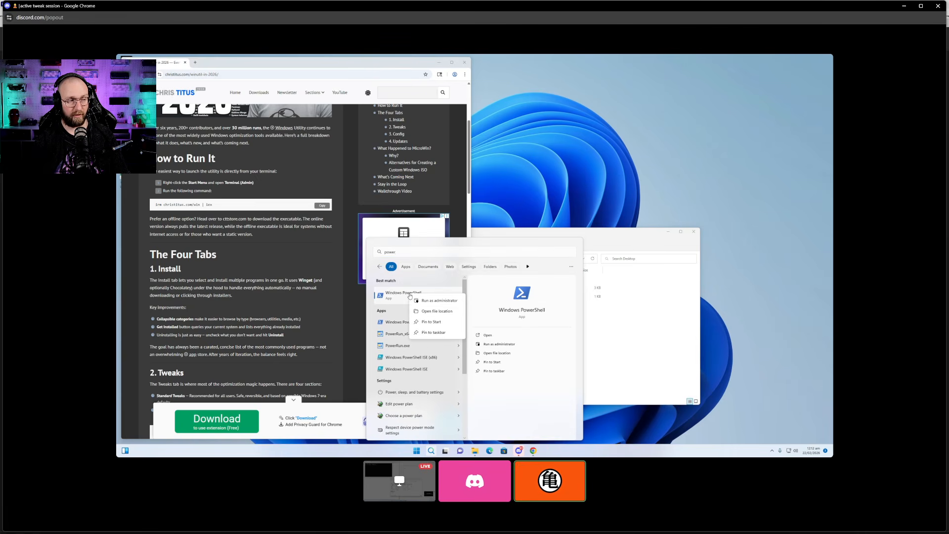
left_click(440, 301)
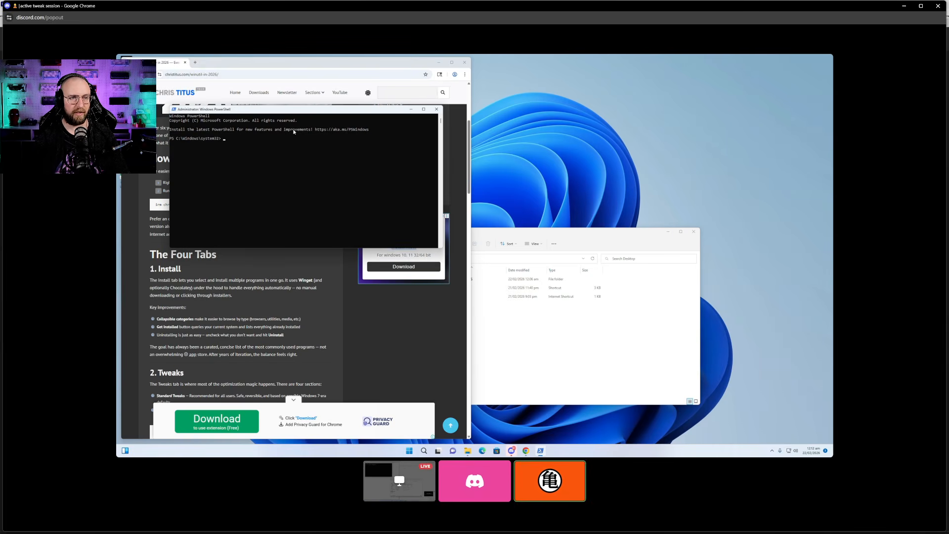
Launch the Windows utility by running "irm christitus.com/win | iex" in PowerShell, and close the browser window.
type("irm christitus.com/win | iex")
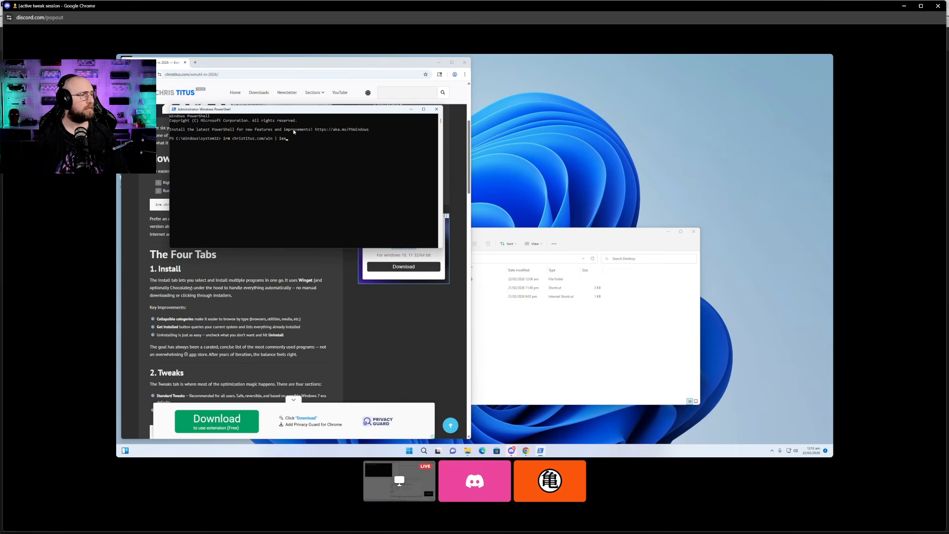
key("Return")
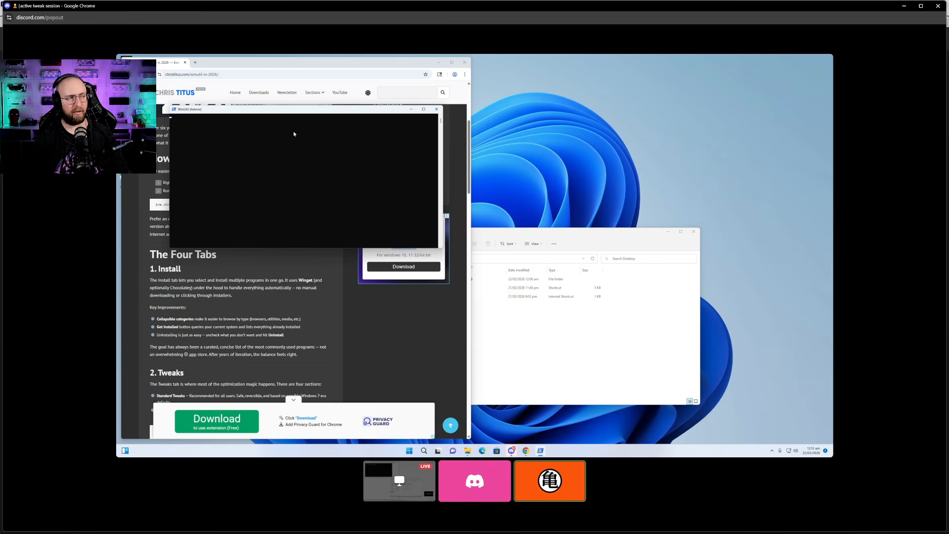
left_click(464, 62)
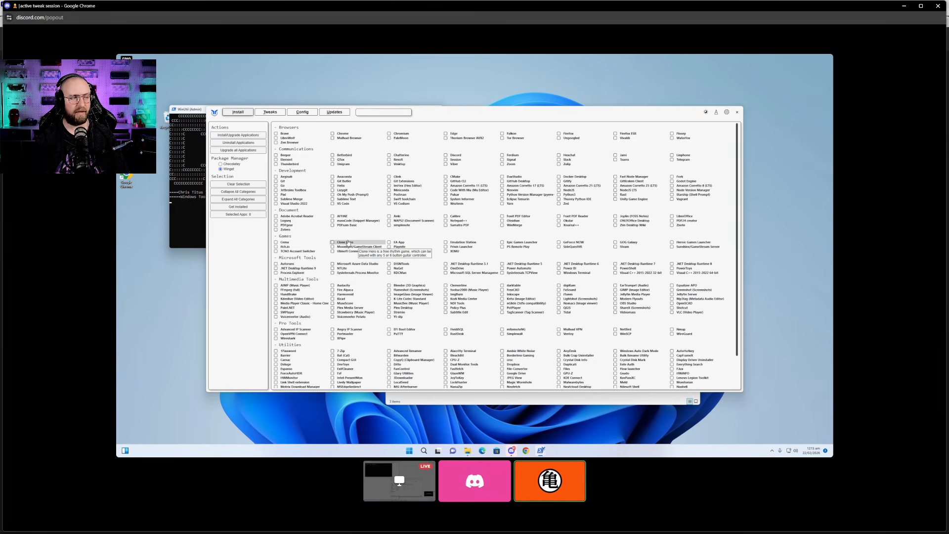
Apply the balanced Security Settings configuration to Windows Update in the utility.
left_click(334, 111)
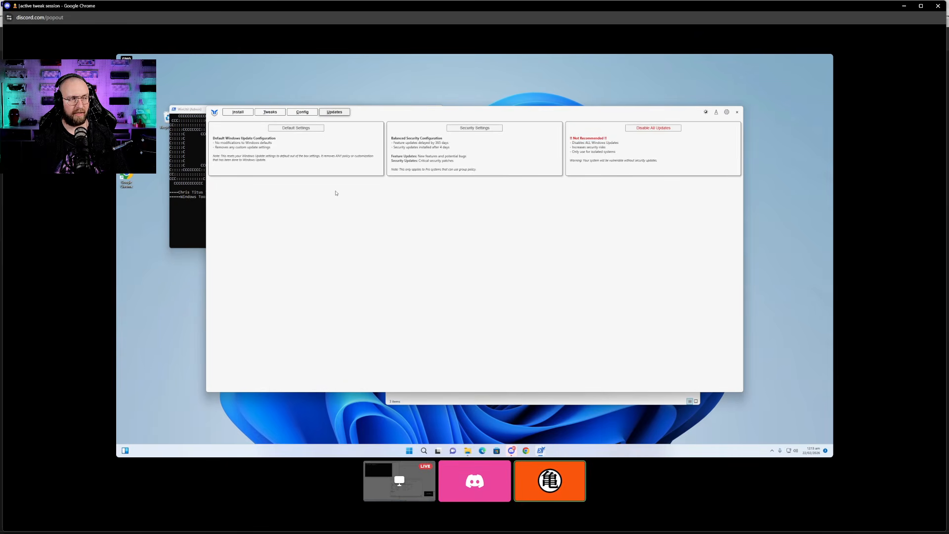
left_click(475, 129)
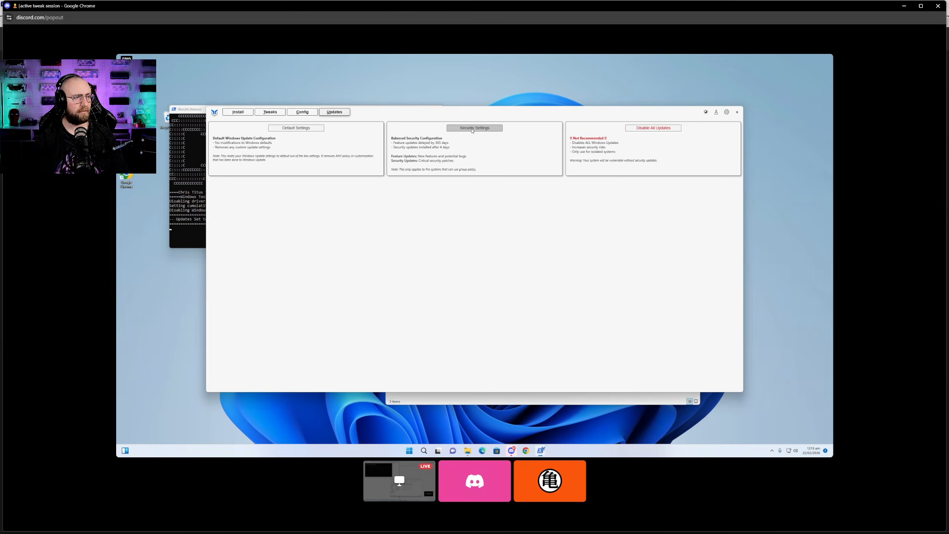
Turn off Bing Search in Start Menu, Cross-Device Resume, Mouse Acceleration, Recommendations in Start Menu and Sticky Keys among the tweak preferences.
left_click(270, 111)
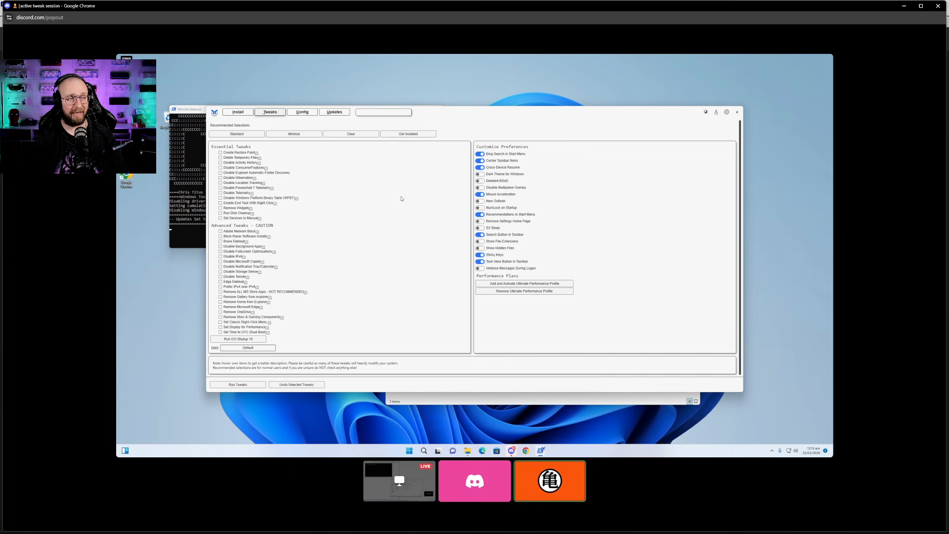
left_click(479, 154)
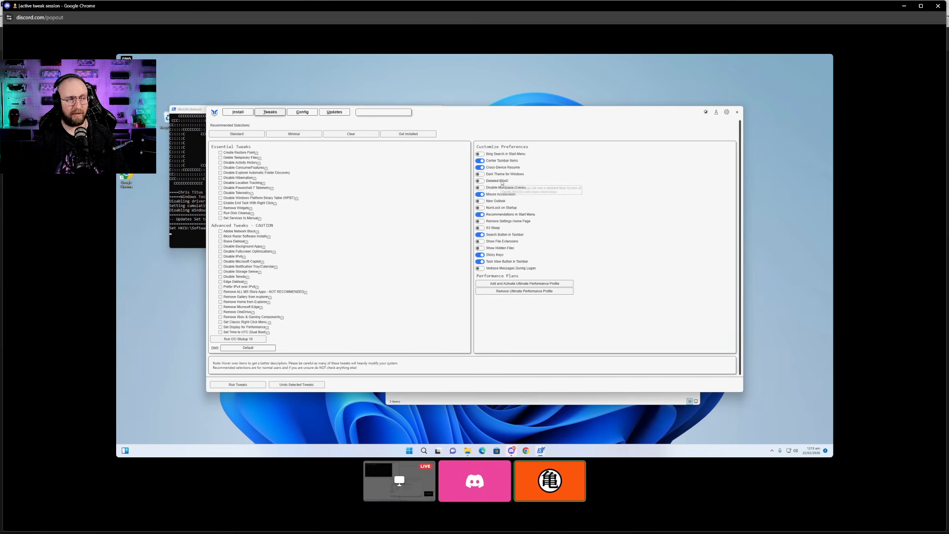
left_click(479, 167)
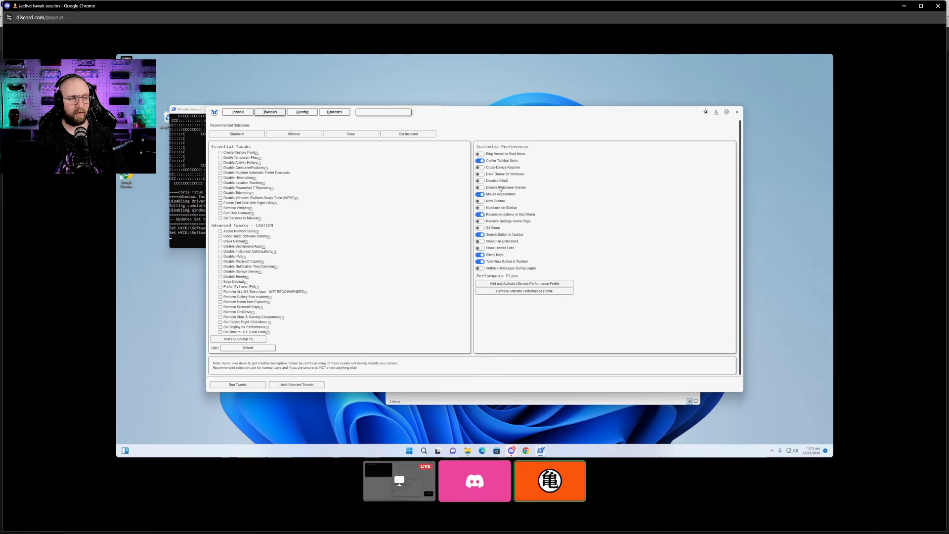
left_click(480, 194)
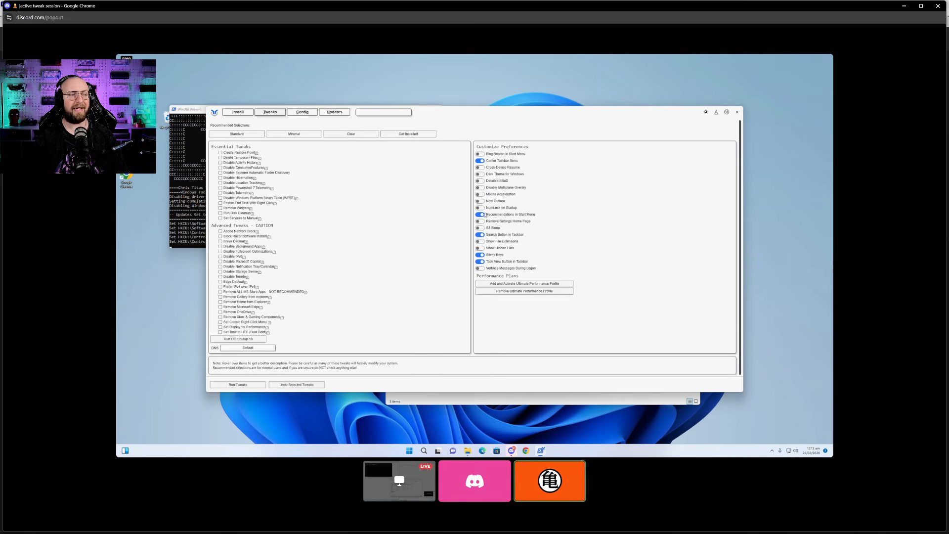
left_click(480, 215)
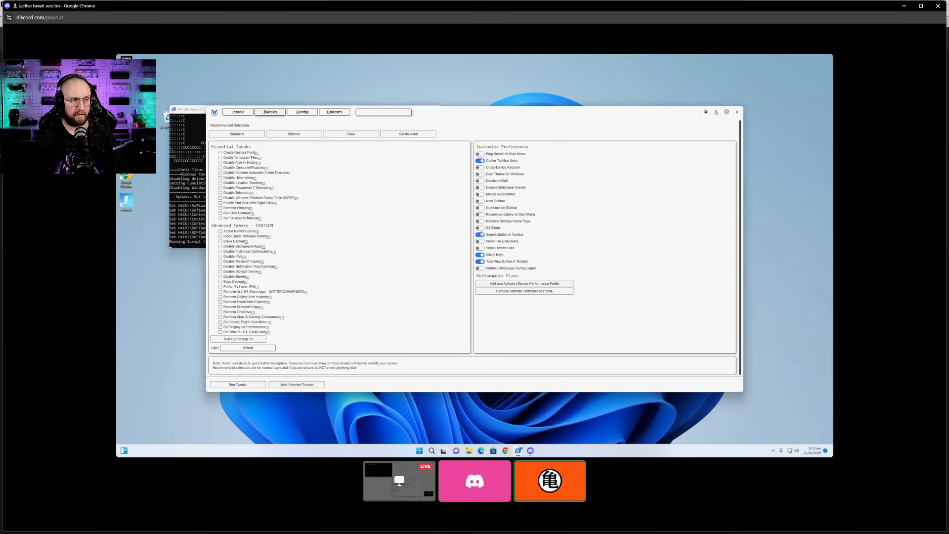
left_click(480, 255)
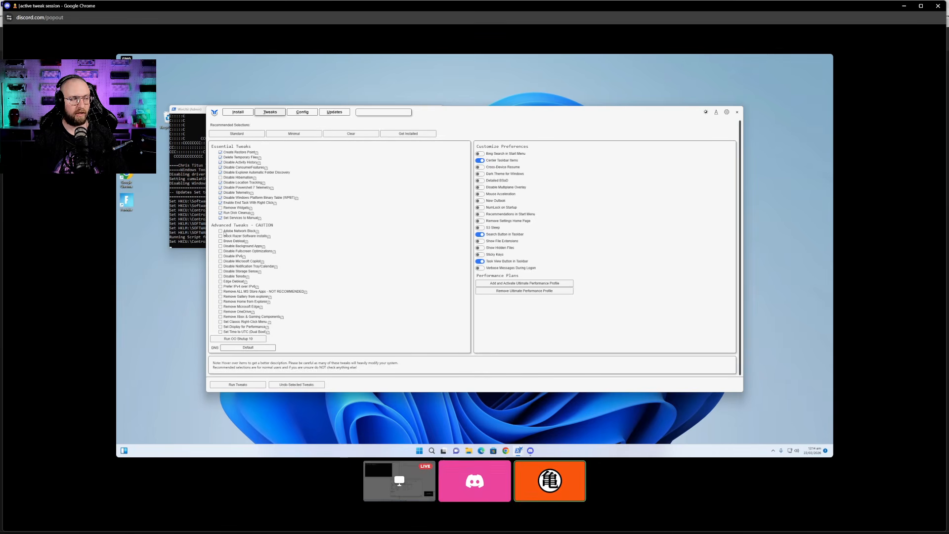
mouse_move(221, 234)
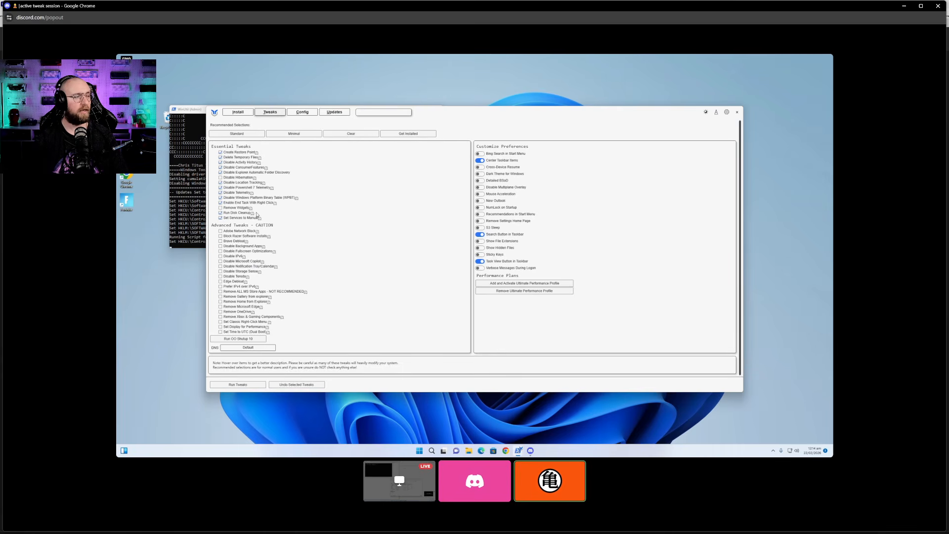
Select the advanced tweaks Adobe Network Block, Block Razer Software Installs, Disable Background Apps, Disable IPv6, Disable Microsoft Copilot, Disable Teredo and Prefer IPv4 over IPv6.
left_click(220, 232)
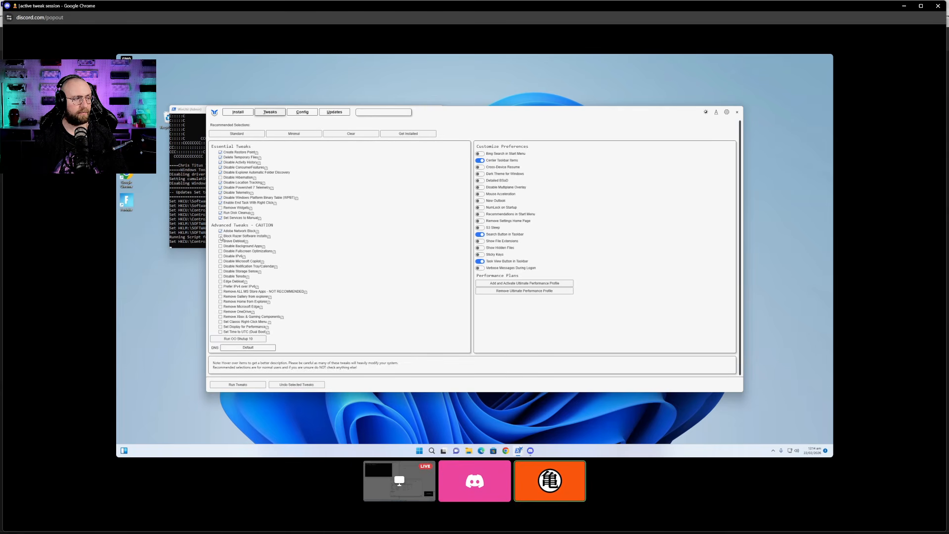
left_click(221, 236)
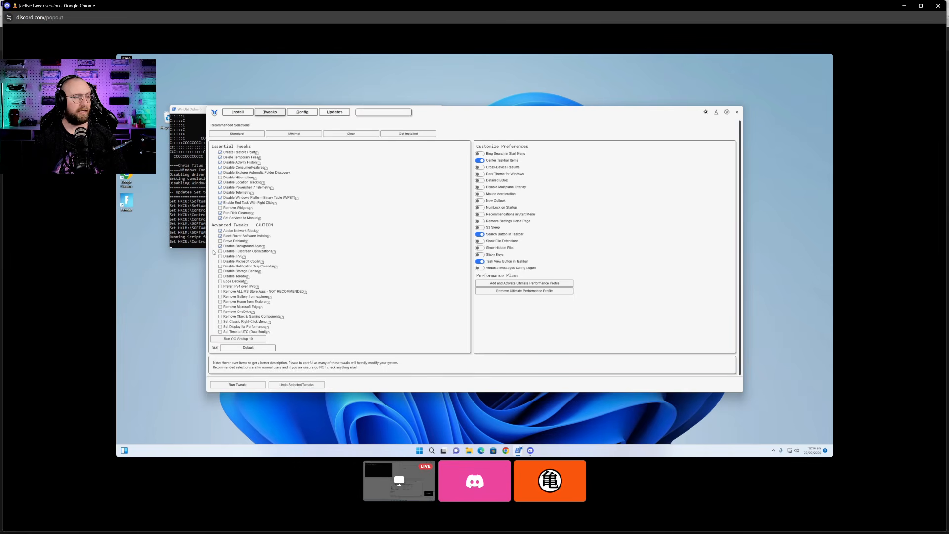
left_click(221, 257)
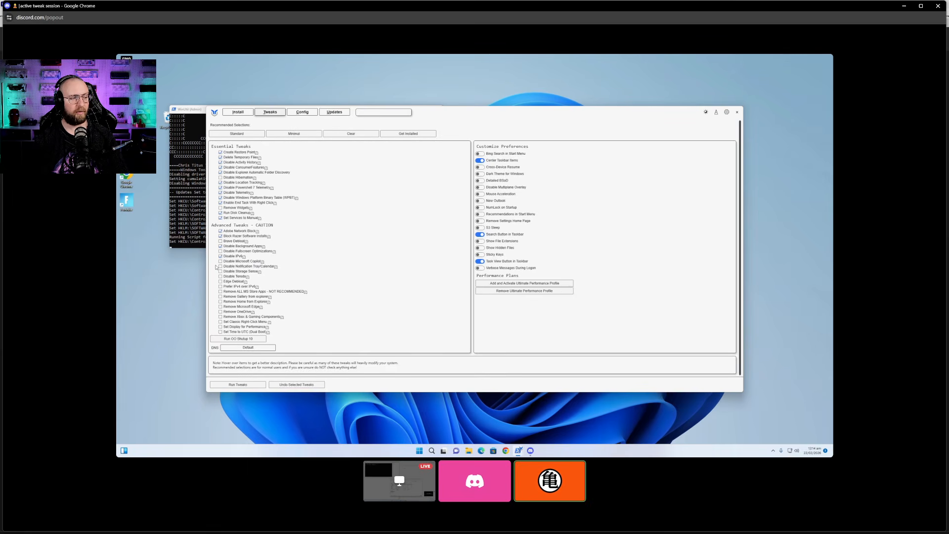
left_click(221, 261)
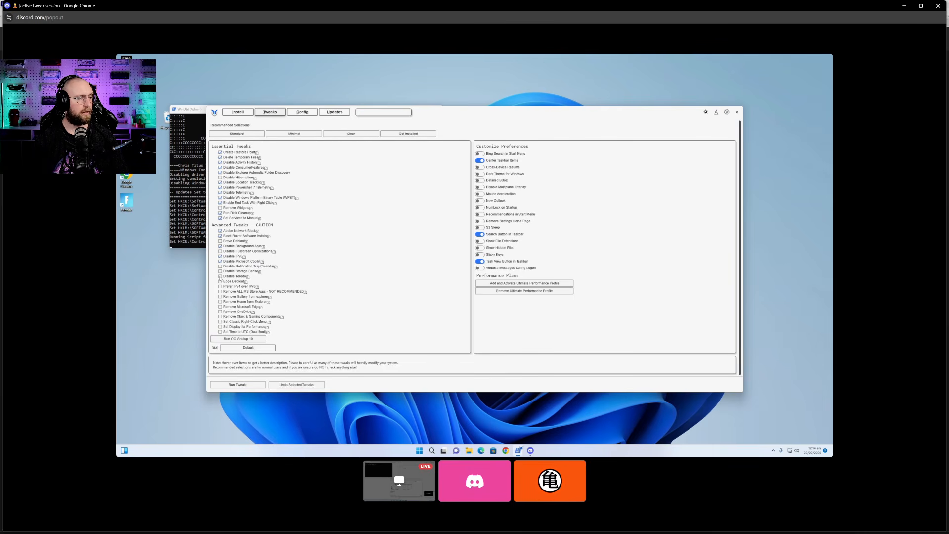
left_click(220, 277)
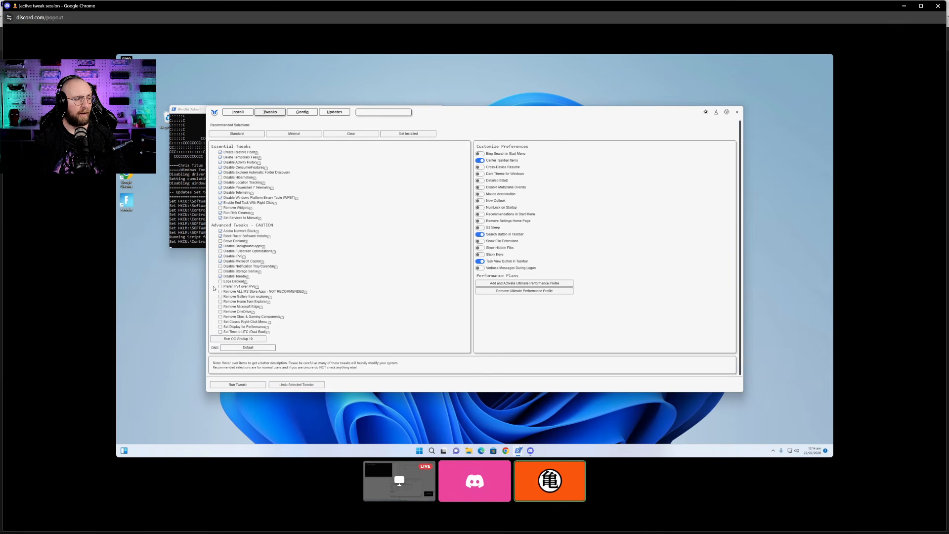
left_click(221, 287)
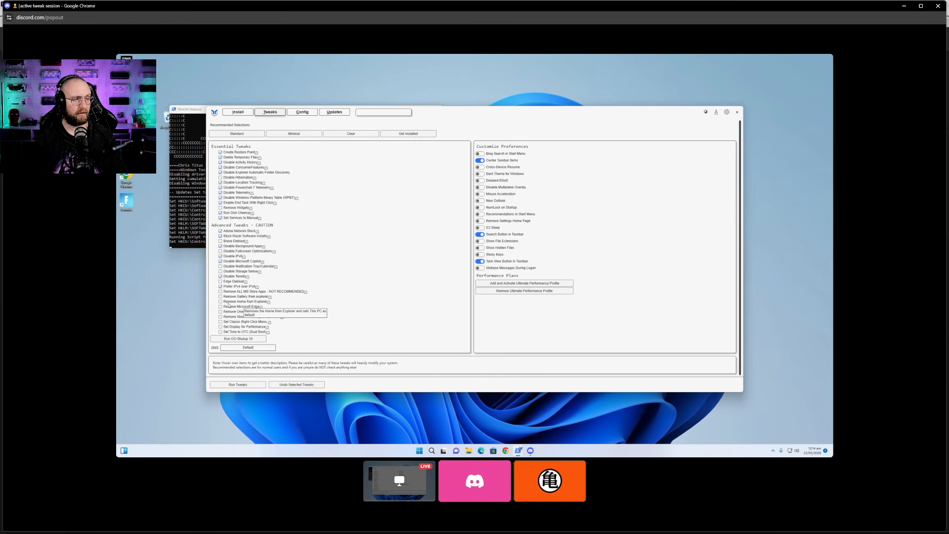
Select the removal tweaks for Explorer's Gallery and Home, Microsoft Edge, OneDrive and Xbox & Gaming Components, plus Set Classic Right-Click Menu and Set Display for Performance.
left_click(220, 302)
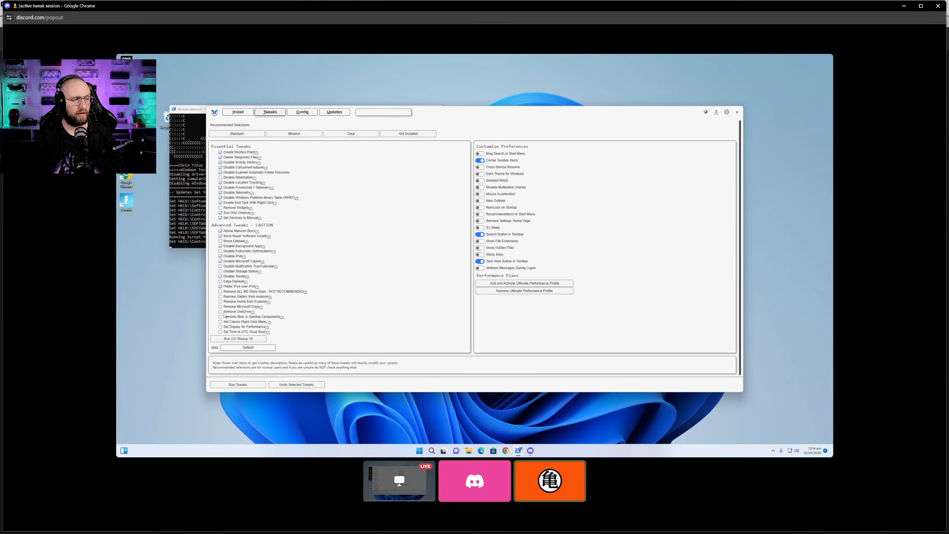
left_click(220, 297)
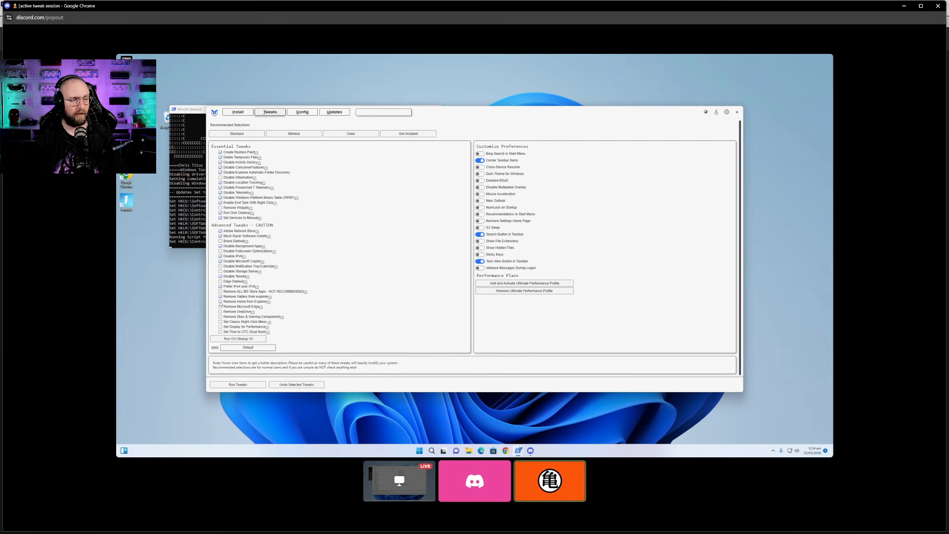
left_click(221, 302)
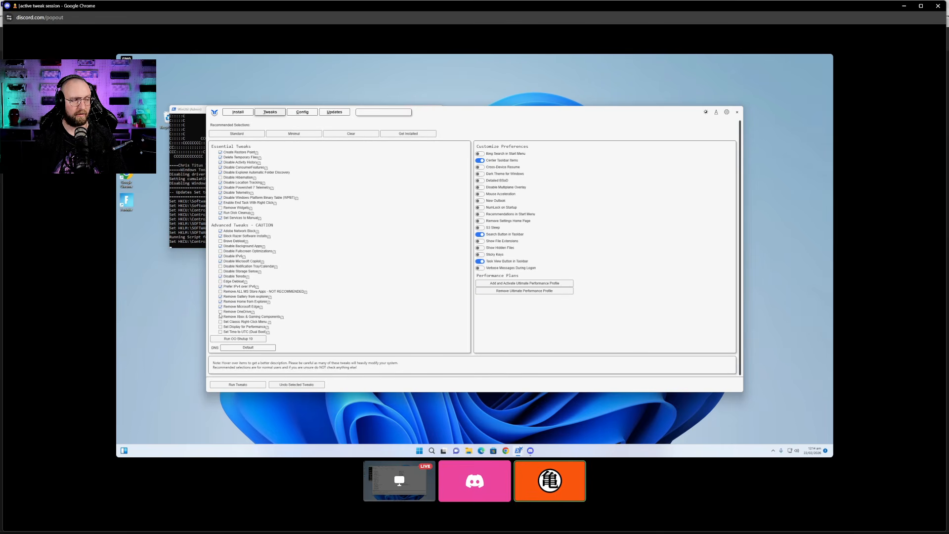
left_click(220, 312)
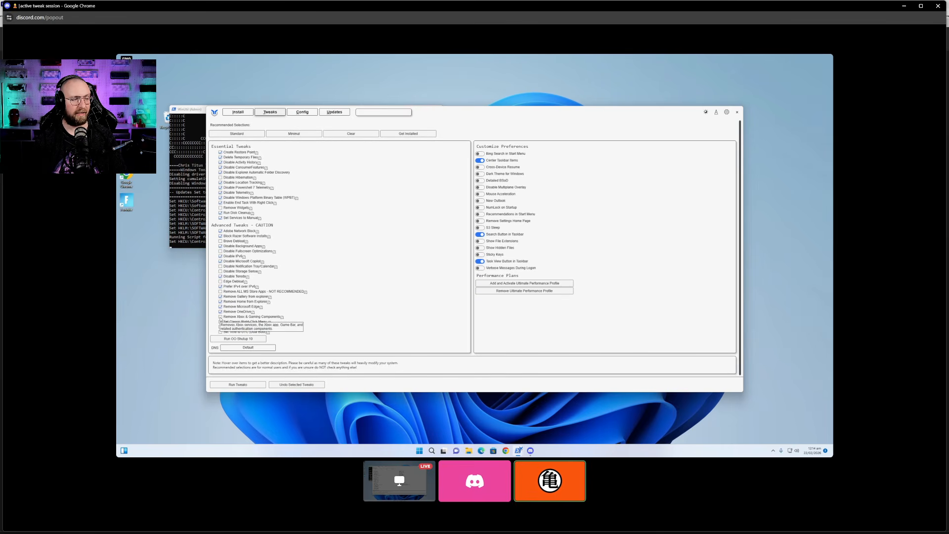
left_click(221, 317)
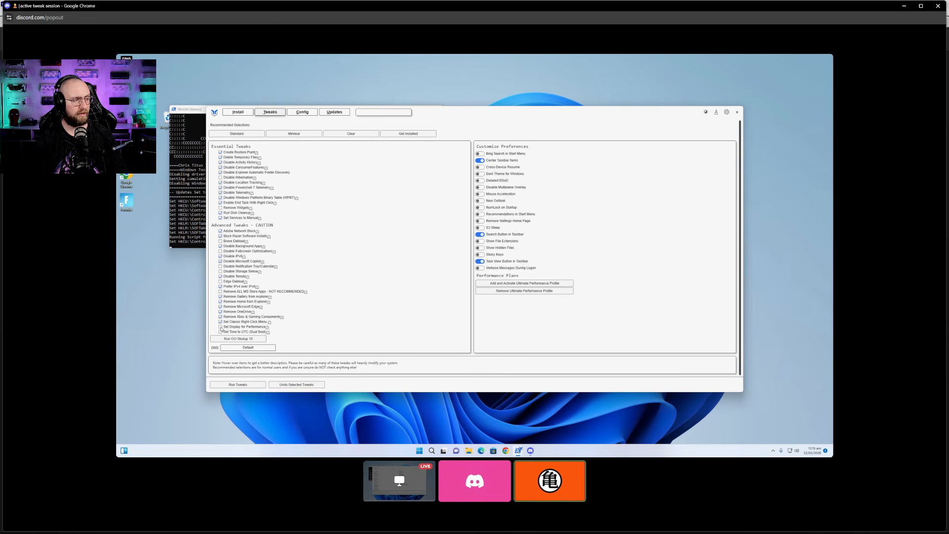
left_click(221, 328)
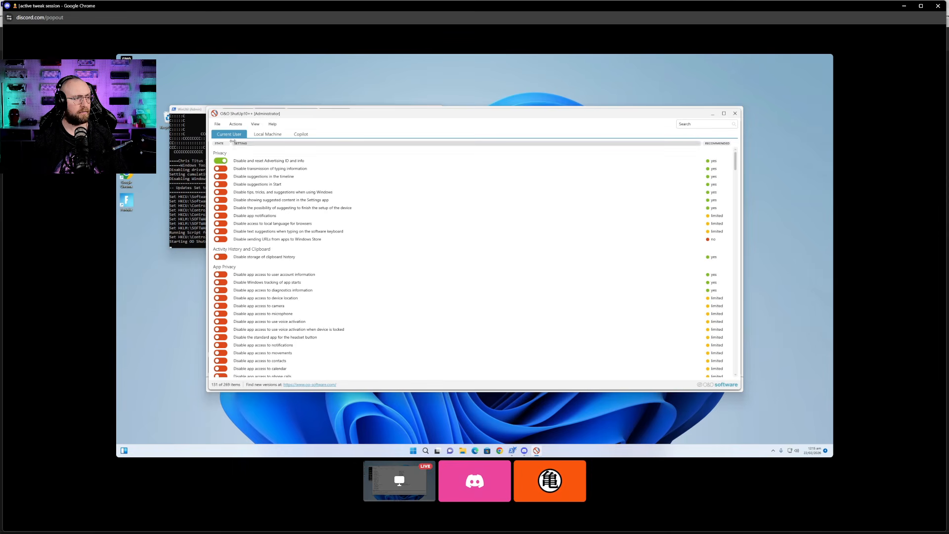
Apply only the recommended settings in O&O ShutUp10++, declining the creation of a system restore point.
left_click(235, 126)
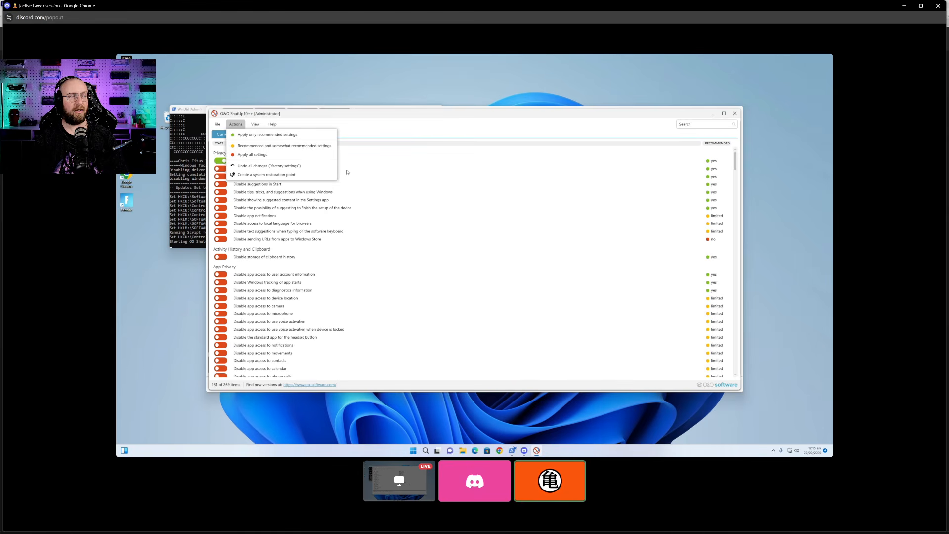
left_click(264, 135)
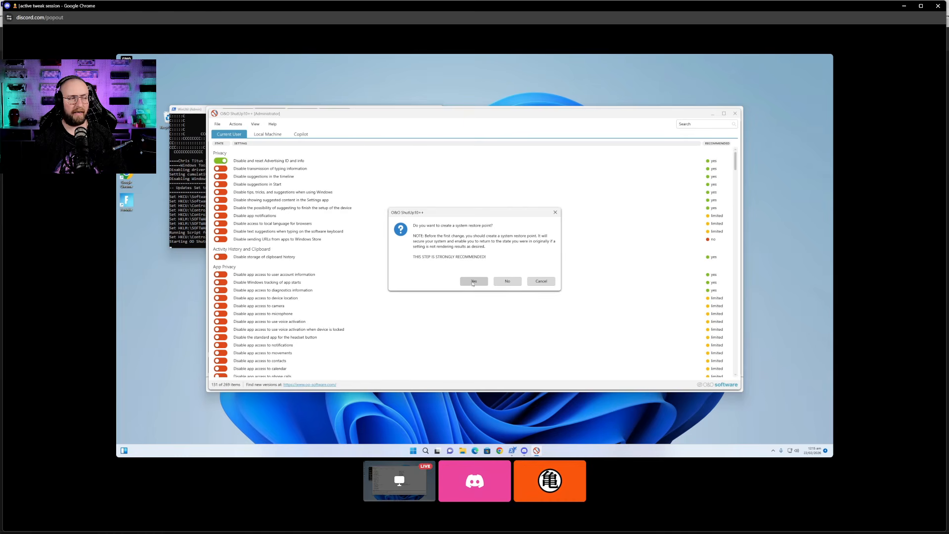
left_click(505, 282)
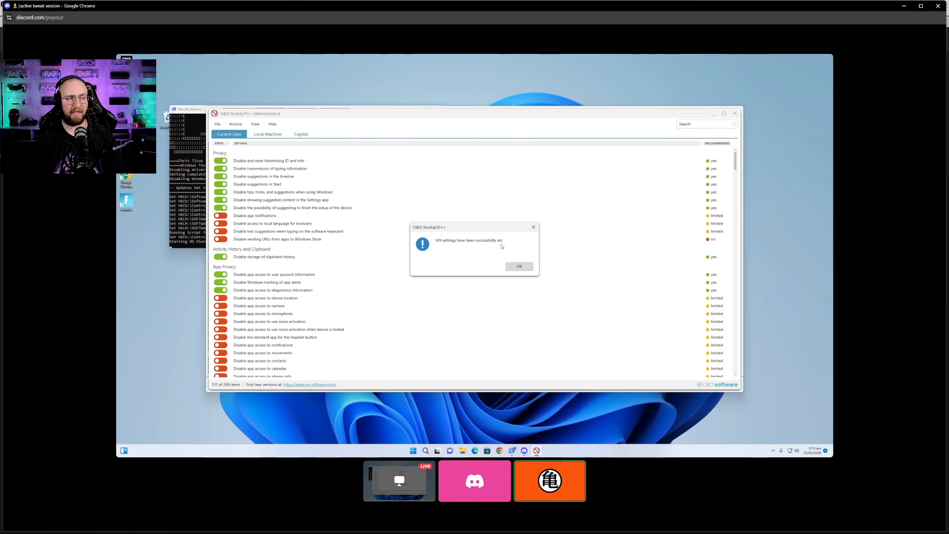
left_click(519, 267)
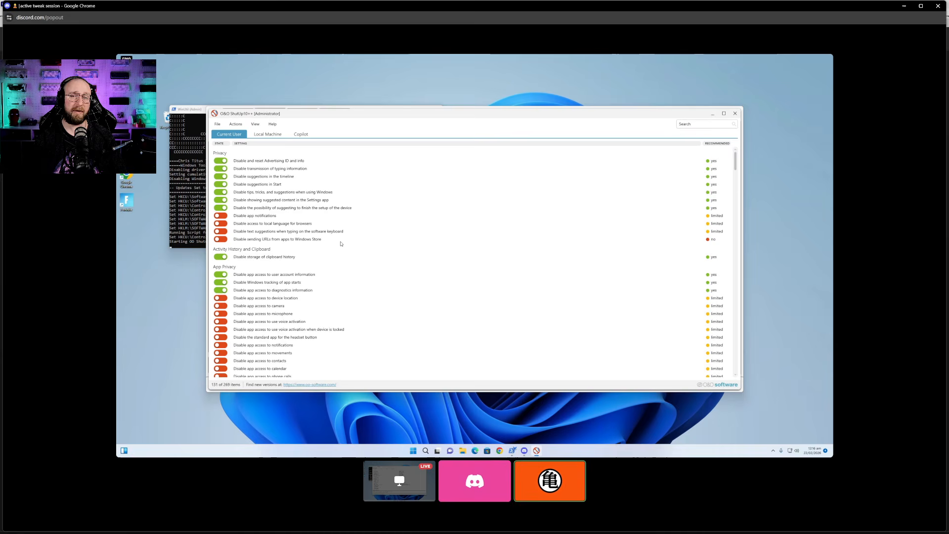
Disable app access to voice activation (also when the device is locked), the headset button's standard app, notifications, movements and contacts under App Privacy.
scroll(257, 212, "down", 3)
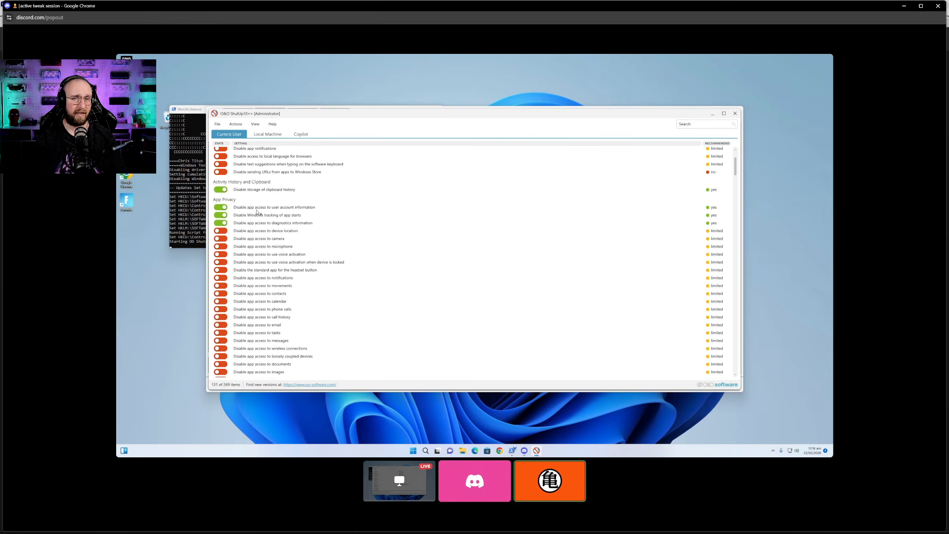
scroll(257, 212, "up", 3)
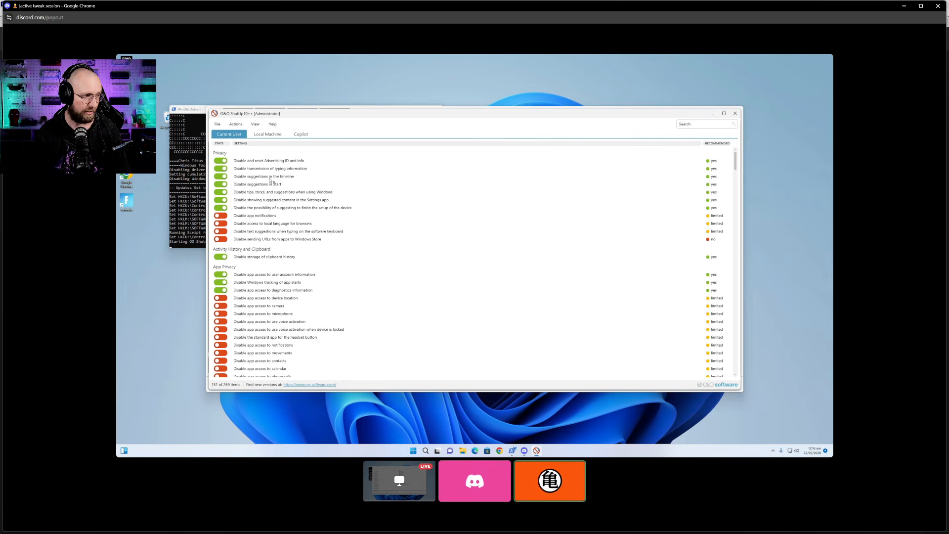
scroll(269, 217, "down", 4)
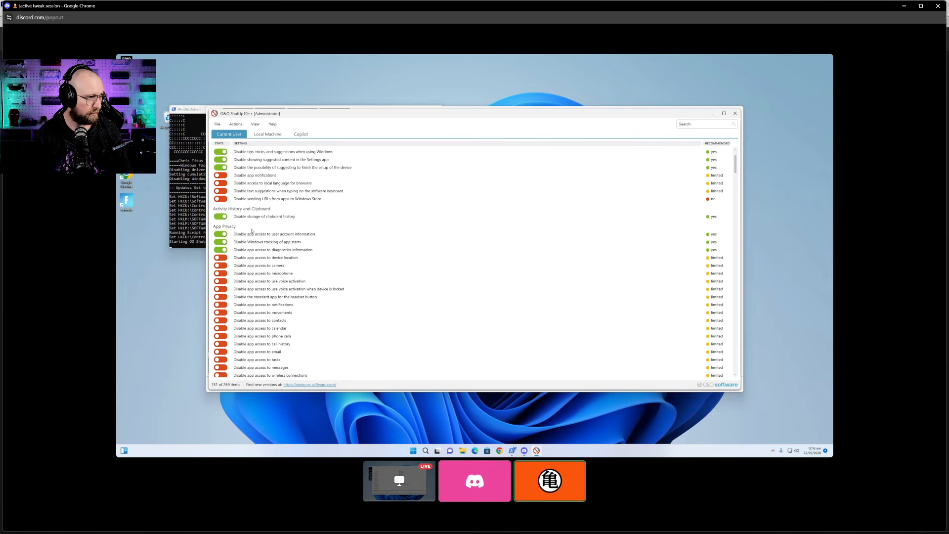
scroll(244, 234, "up", 1)
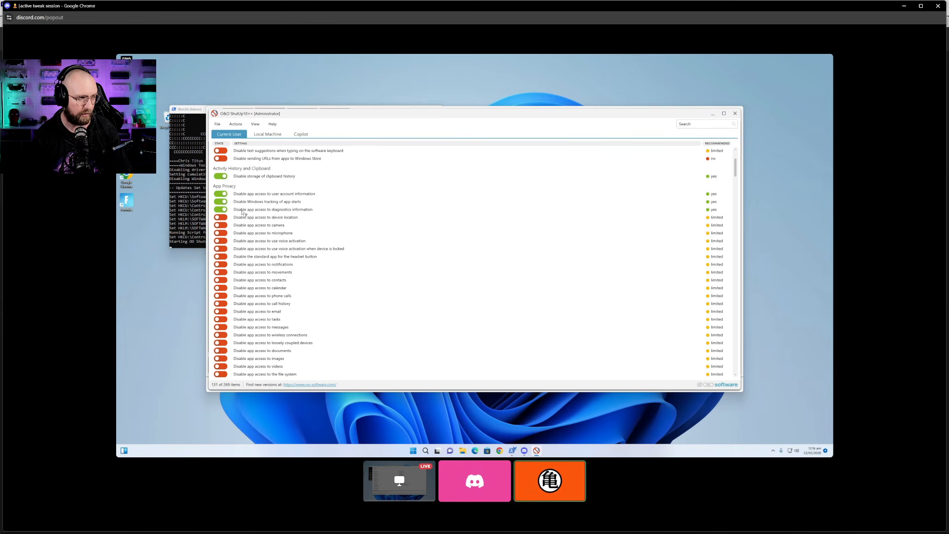
left_click(221, 241)
left_click(223, 250)
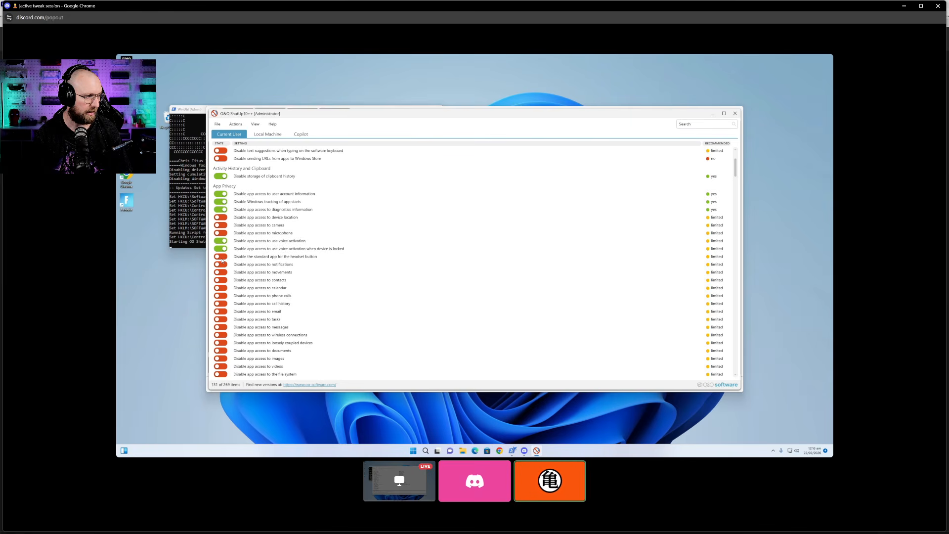
left_click(223, 257)
left_click(224, 265)
left_click(224, 273)
left_click(223, 280)
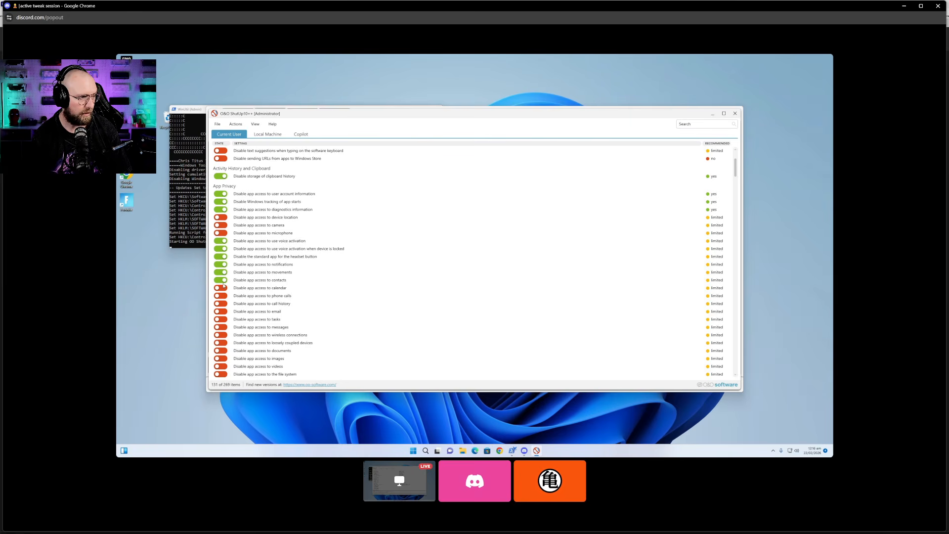
Disable app access to calendar, phone calls, call history, email, tasks, messages, wireless connections and loosely coupled devices.
left_click(224, 288)
left_click(223, 296)
left_click(224, 304)
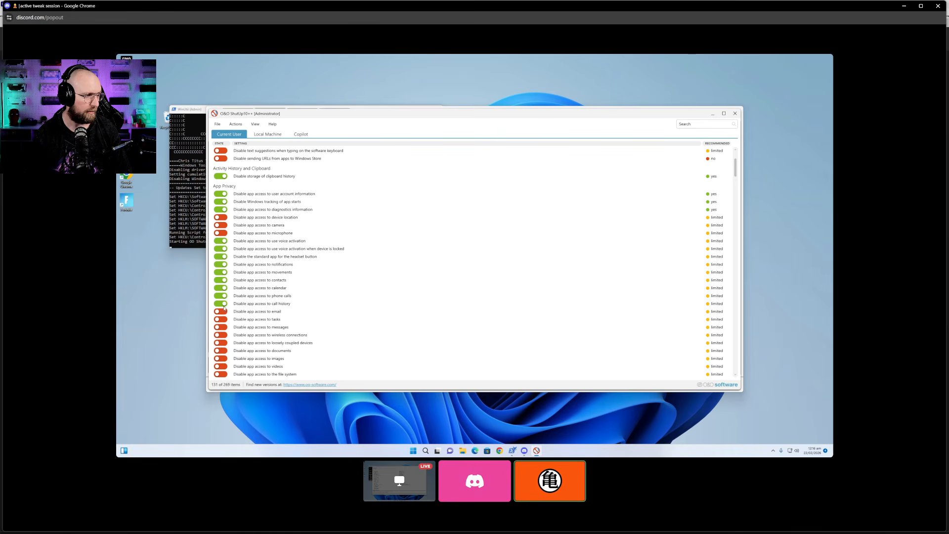
left_click(224, 312)
left_click(224, 319)
left_click(223, 328)
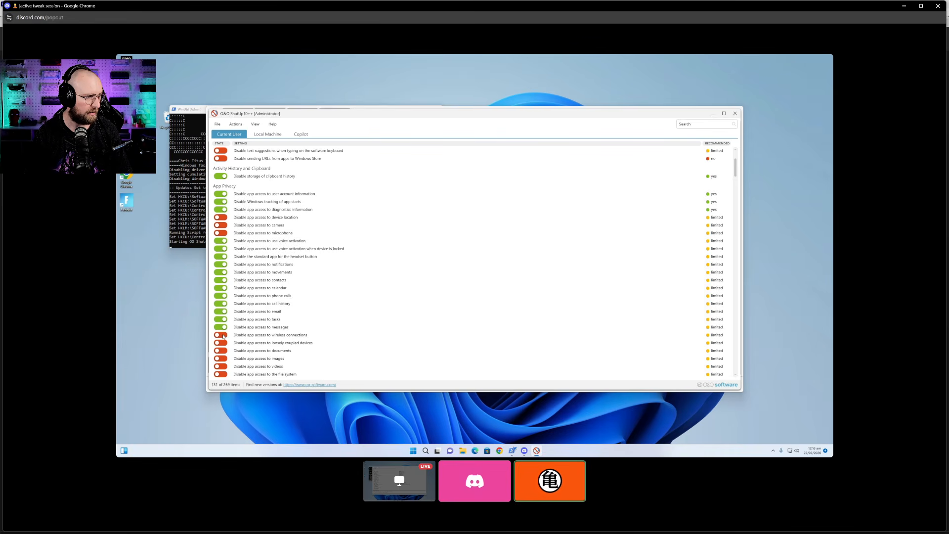
left_click(224, 335)
left_click(224, 343)
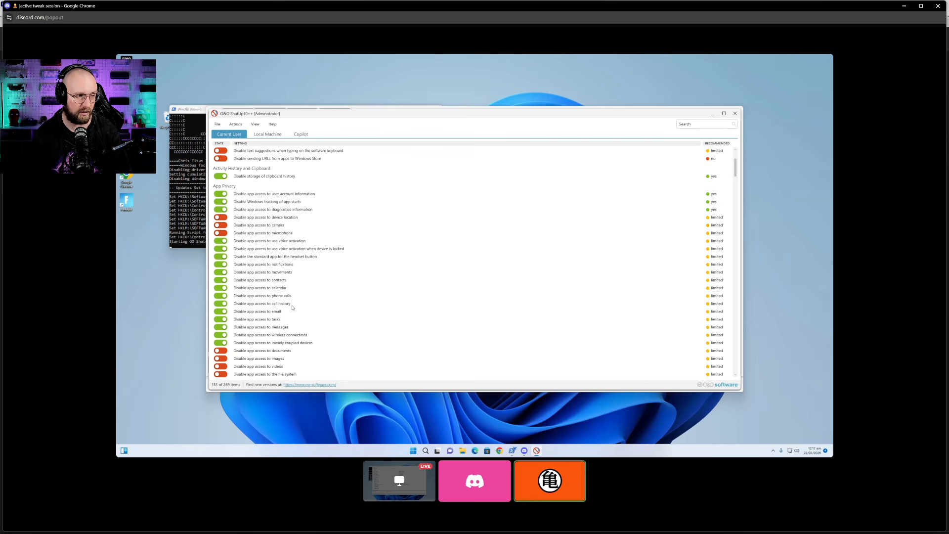
Read the description of the app access to messages setting and review the remaining App Privacy and Microsoft Edge settings.
left_click(246, 328)
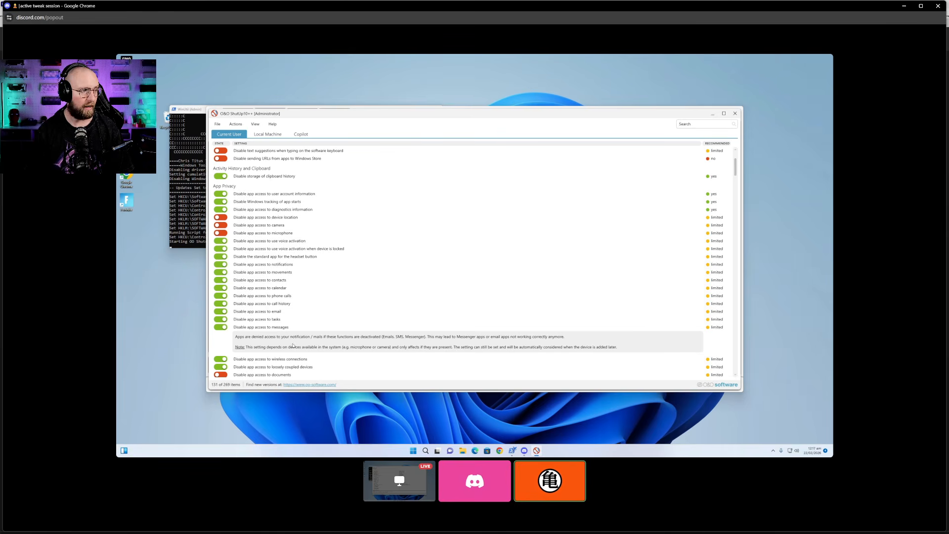
scroll(271, 330, "down", 4)
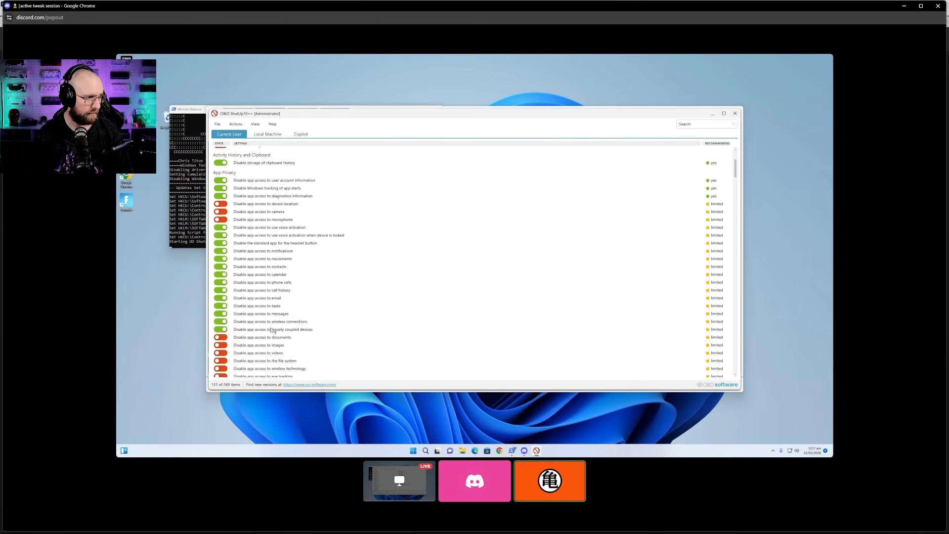
scroll(271, 326, "down", 6)
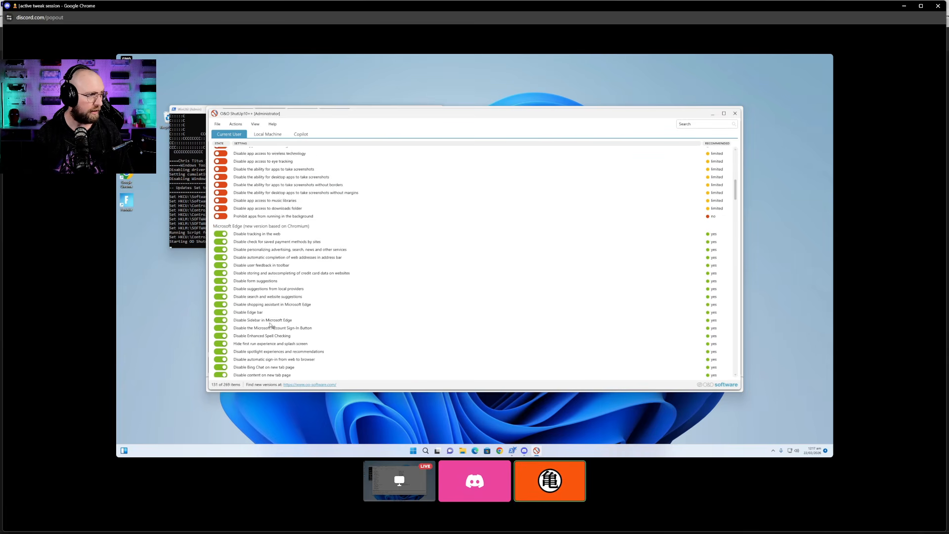
scroll(272, 322, "down", 6)
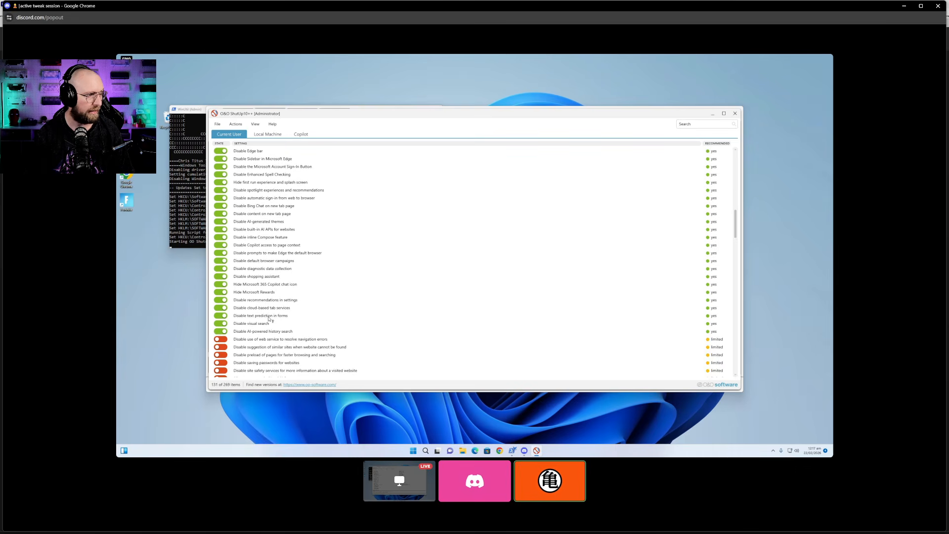
scroll(268, 318, "down", 3)
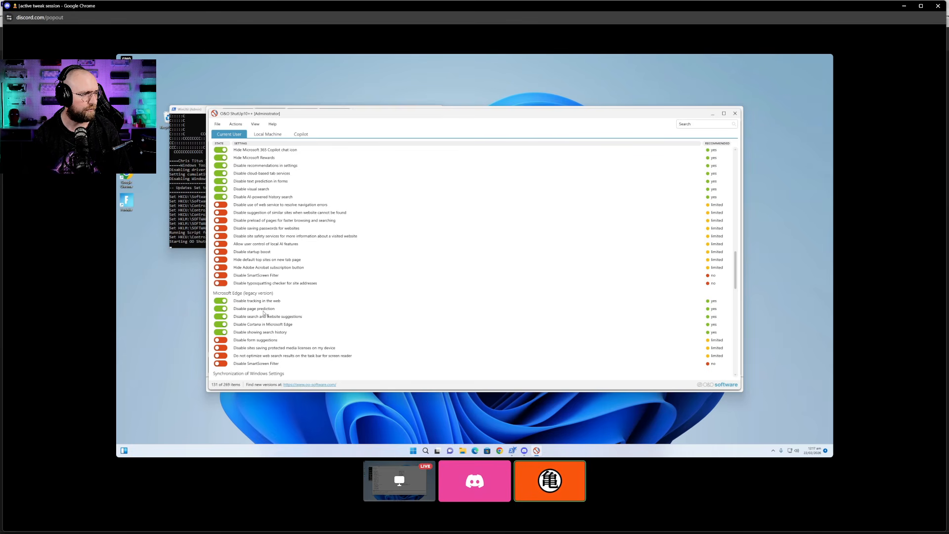
scroll(264, 313, "up", 8)
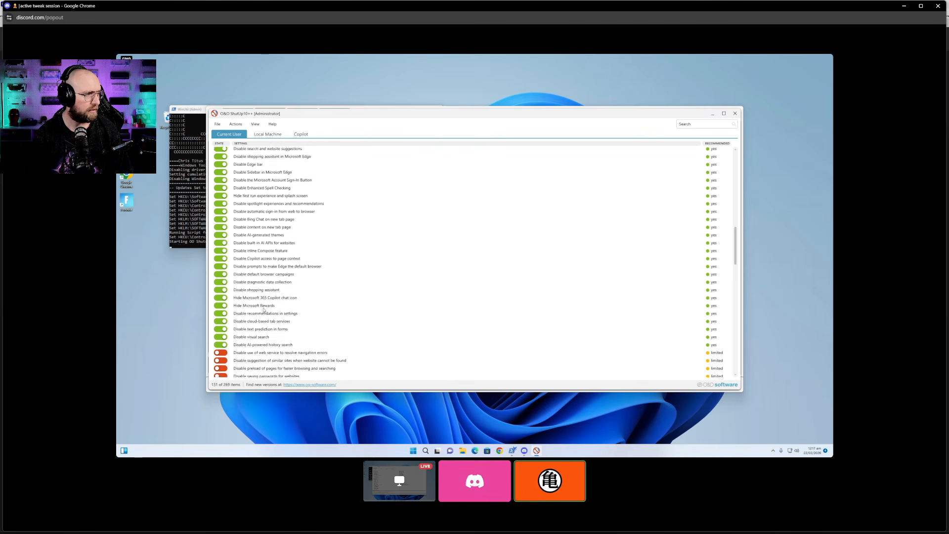
scroll(264, 310, "up", 4)
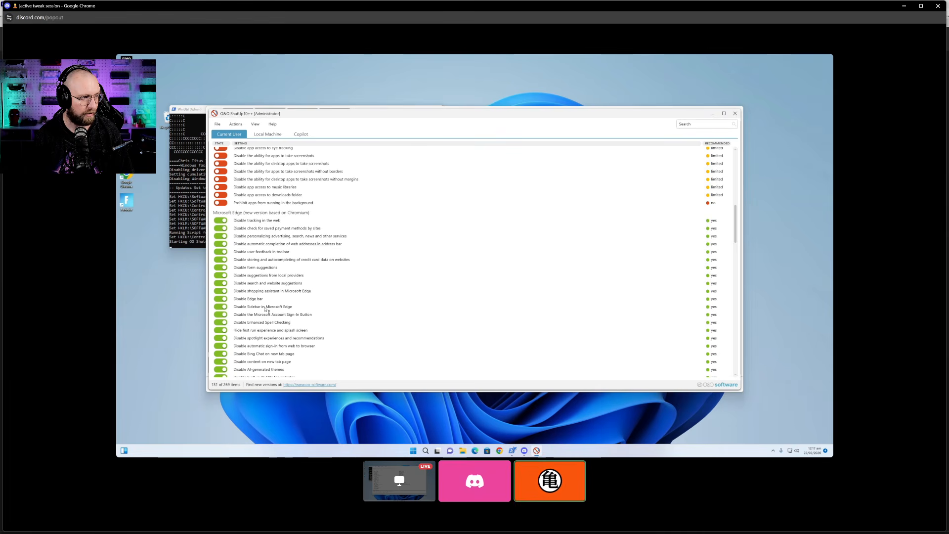
scroll(264, 327, "down", 6)
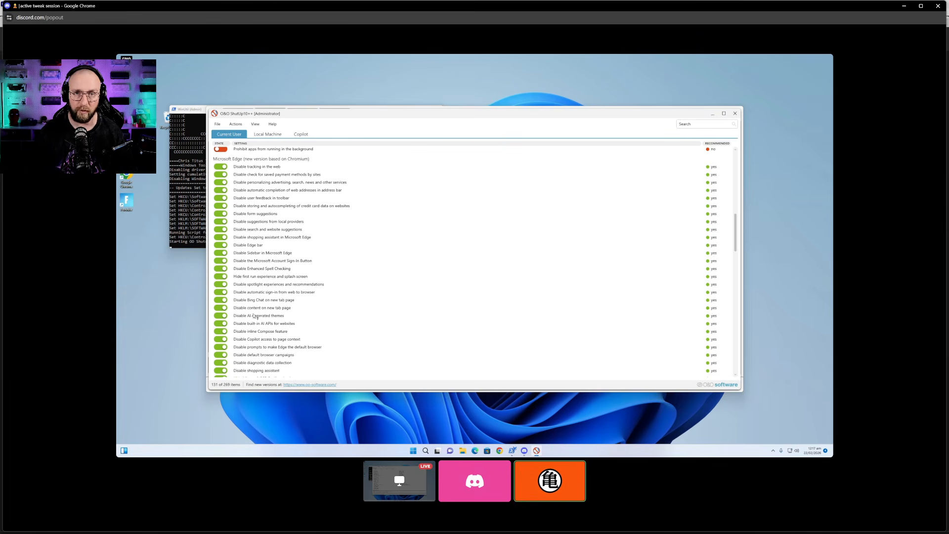
scroll(249, 308, "down", 6)
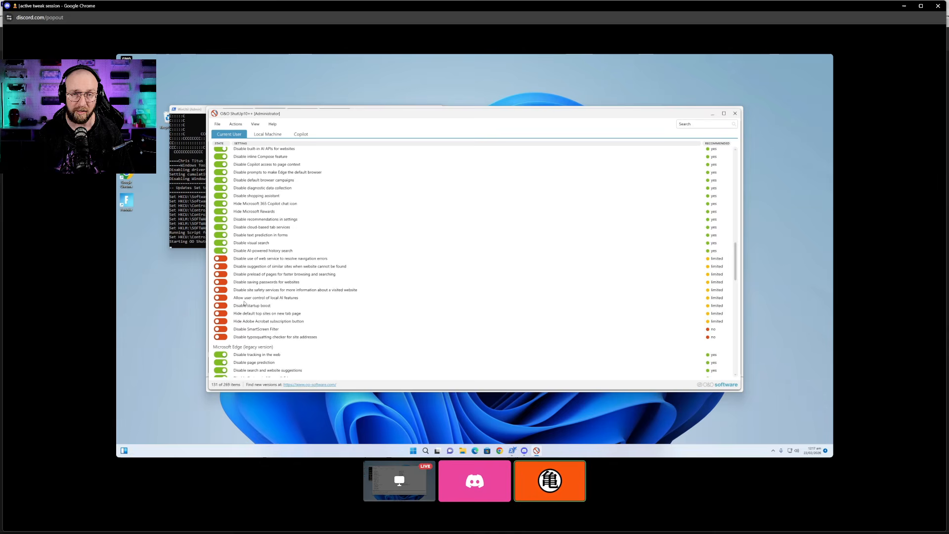
scroll(243, 299, "down", 4)
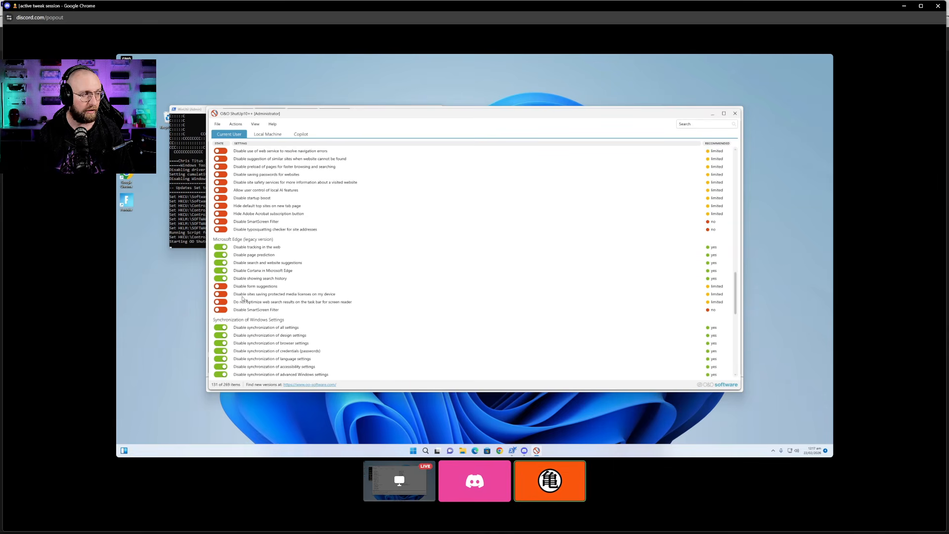
scroll(238, 299, "up", 5)
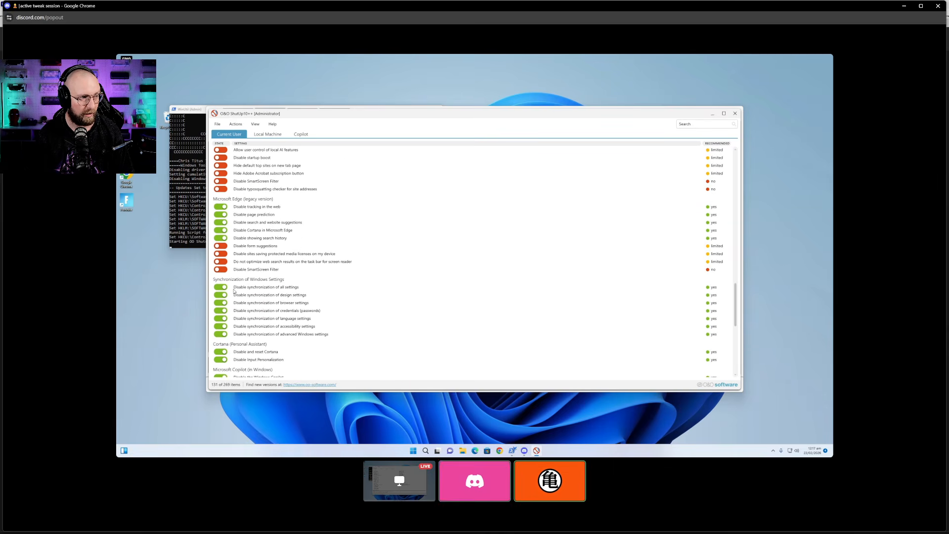
scroll(235, 290, "up", 1)
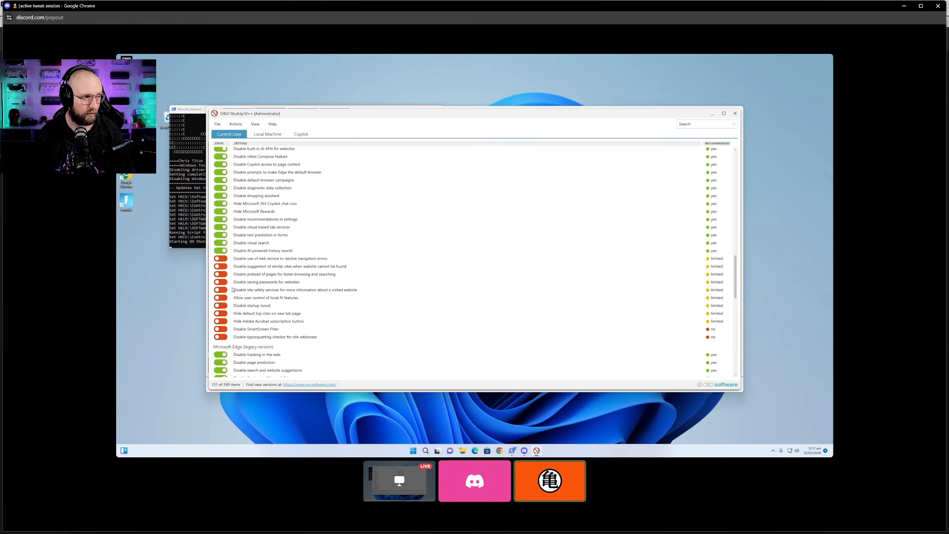
For the Chromium-based Microsoft Edge, disable the navigation-error web service, similar-site suggestions, page preloading, password saving and site safety services.
left_click(220, 259)
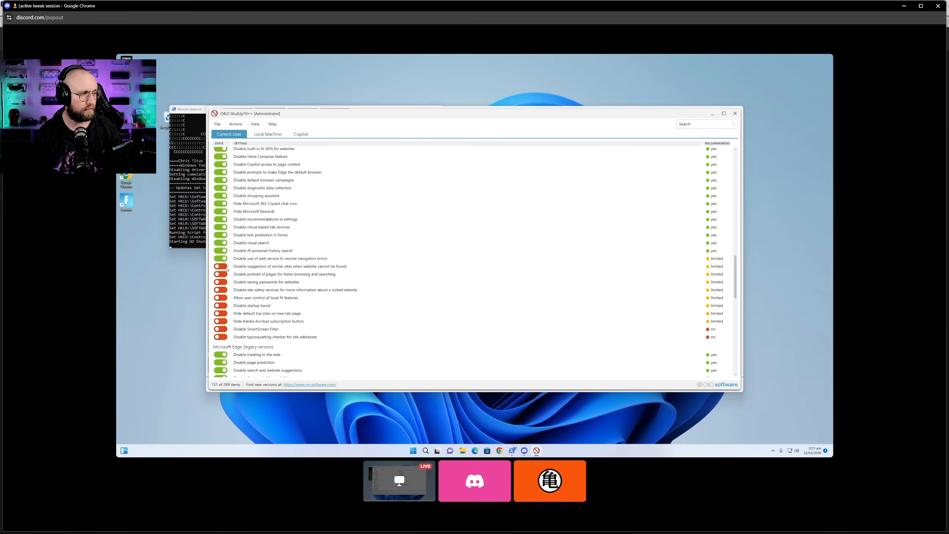
left_click(220, 266)
left_click(221, 275)
left_click(223, 282)
left_click(222, 290)
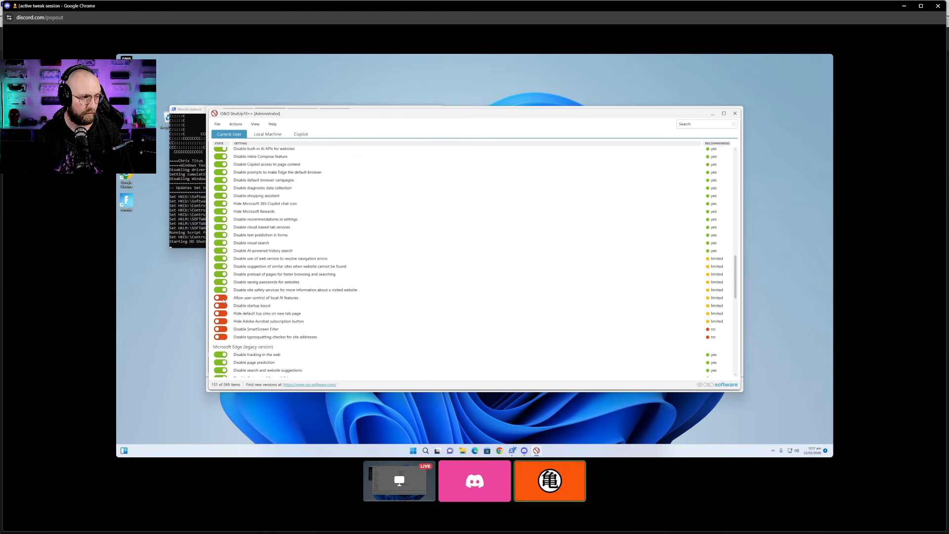
For Chromium-based Edge, allow user control of local AI features, hide default top sites and the Acrobat button, and disable startup boost, SmartScreen and typosquatting checks.
left_click(222, 297)
left_click(223, 306)
left_click(221, 314)
left_click(220, 322)
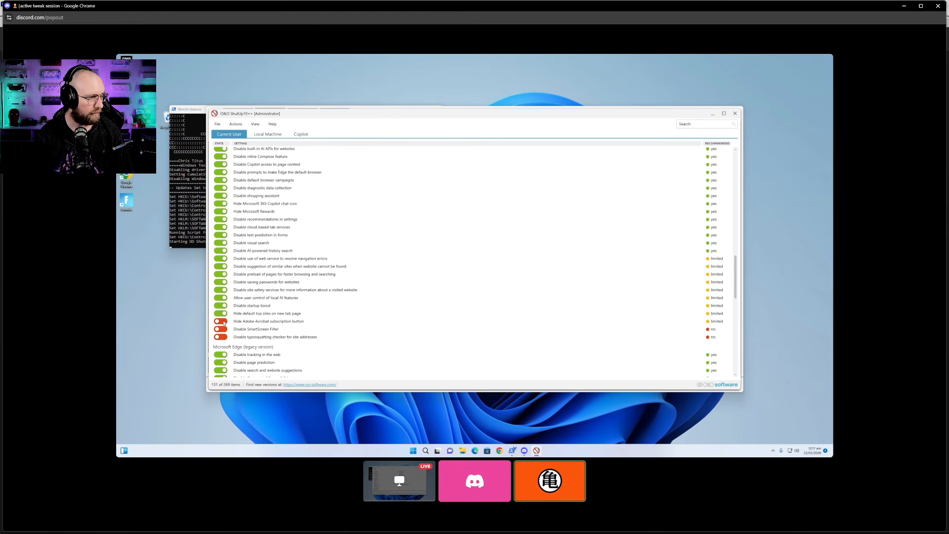
left_click(221, 330)
left_click(221, 337)
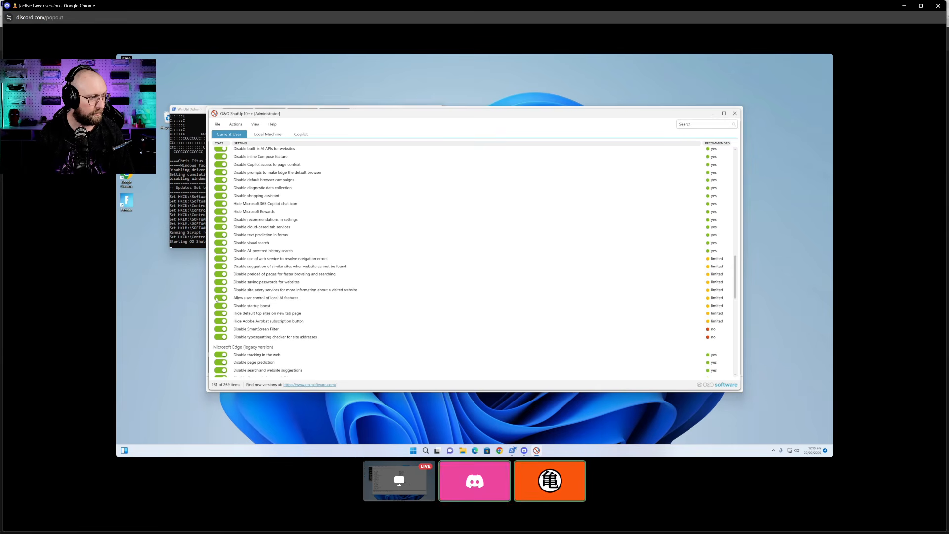
For legacy Microsoft Edge, disable form suggestions, saving of protected media licenses, screen-reader optimization of task bar web search results, and the SmartScreen Filter.
scroll(216, 299, "down", 5)
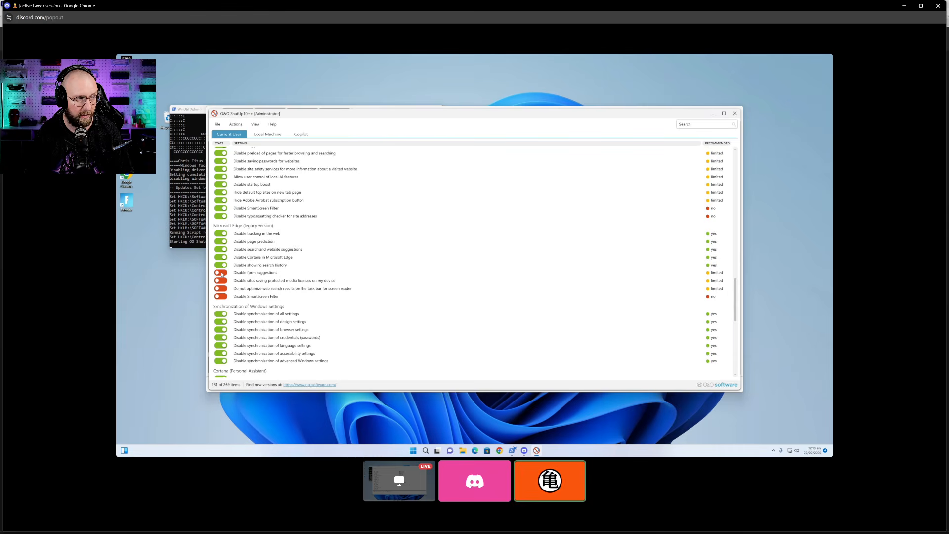
left_click(221, 273)
left_click(220, 281)
left_click(220, 289)
left_click(219, 297)
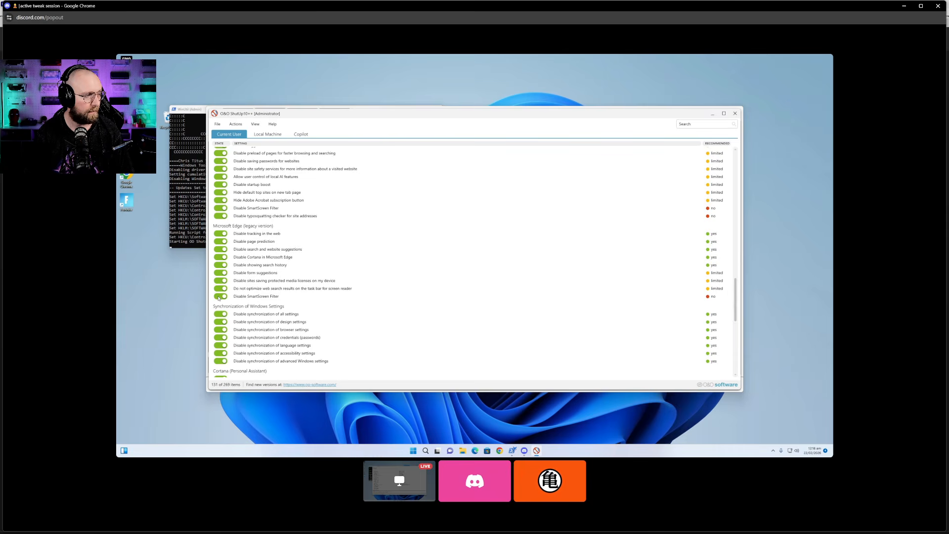
Under Windows Explorer, turn off recently opened items in Jump Lists and disable ads in Windows Explorer/OneDrive.
scroll(259, 292, "down", 2)
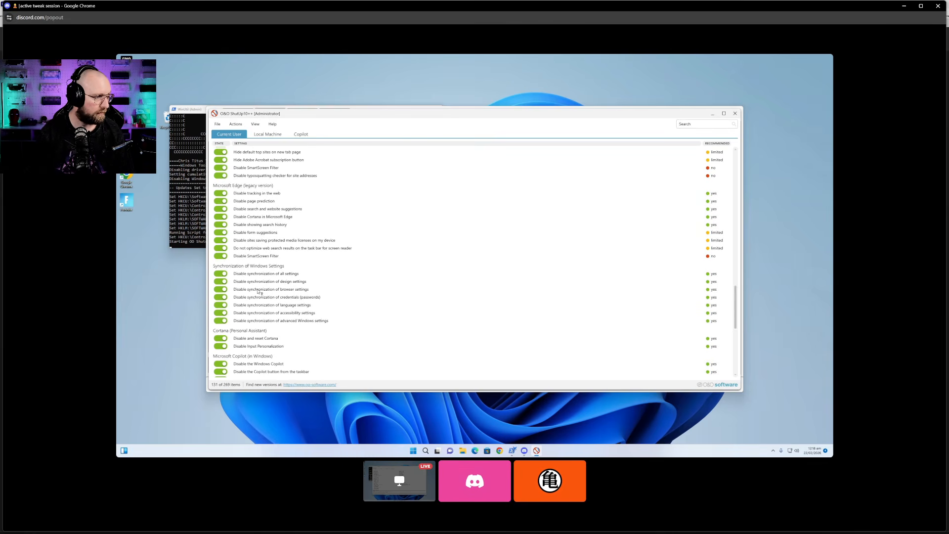
scroll(260, 292, "down", 8)
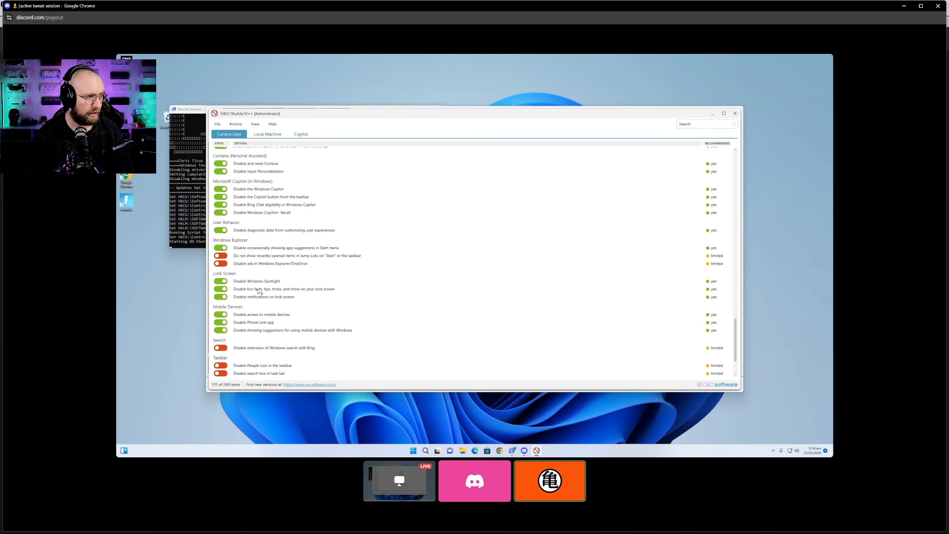
left_click(221, 256)
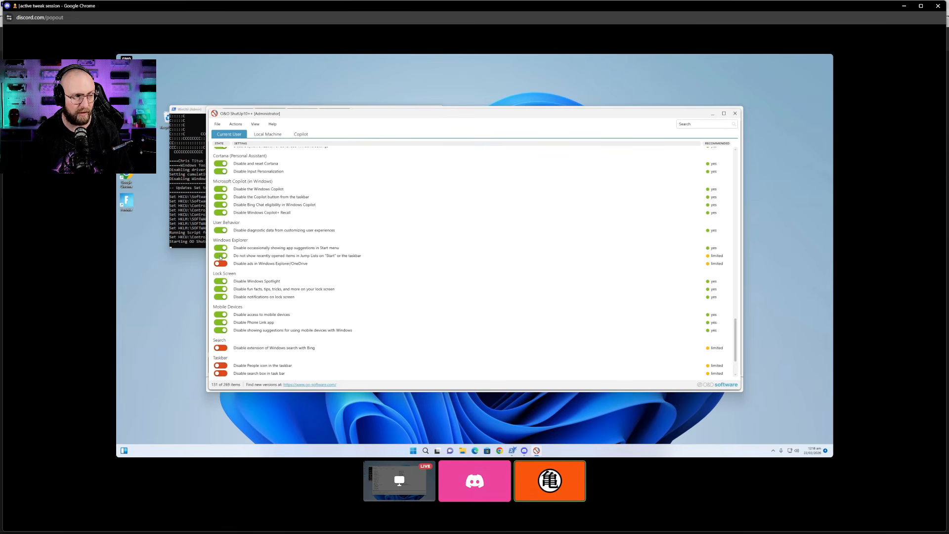
left_click(220, 264)
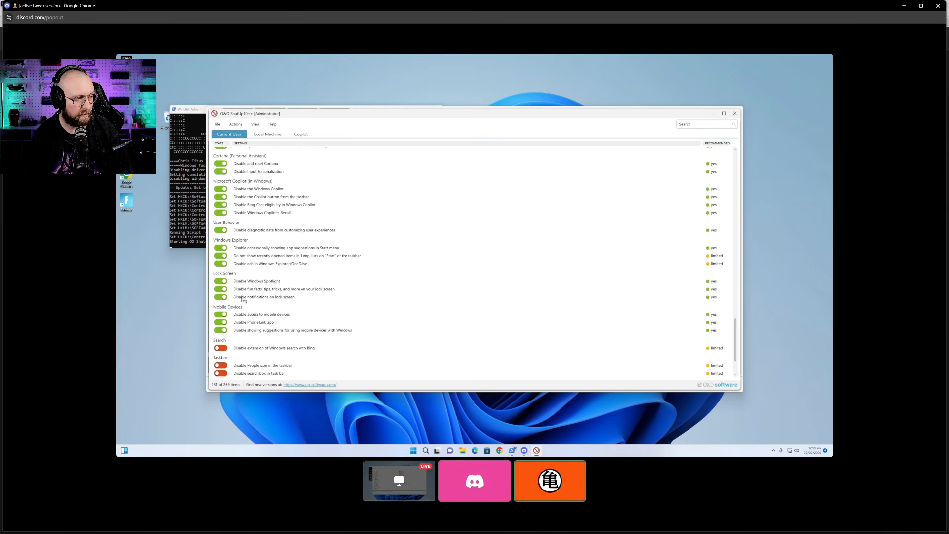
Disable the extension of Windows search with Bing, plus the People icon, search box and "Meet now" in the taskbar.
scroll(234, 295, "down", 2)
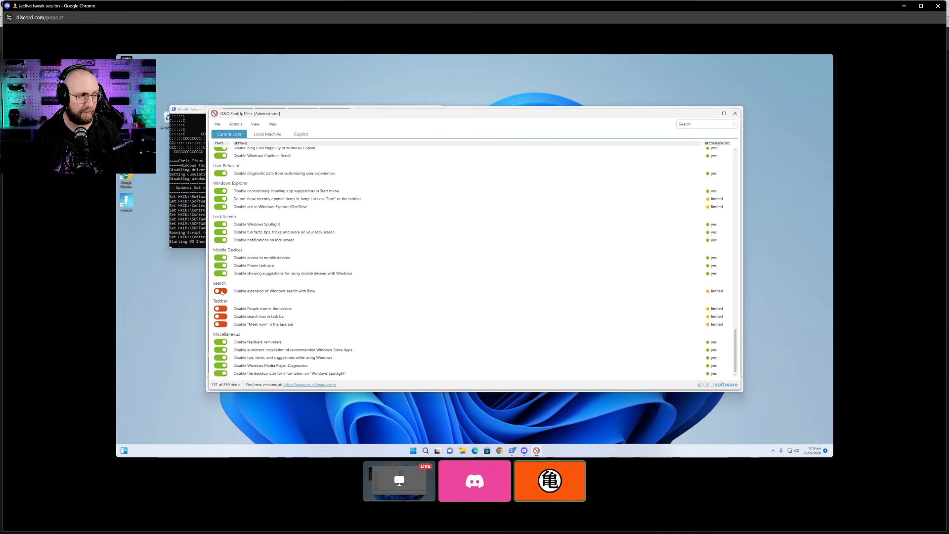
left_click(221, 292)
left_click(221, 309)
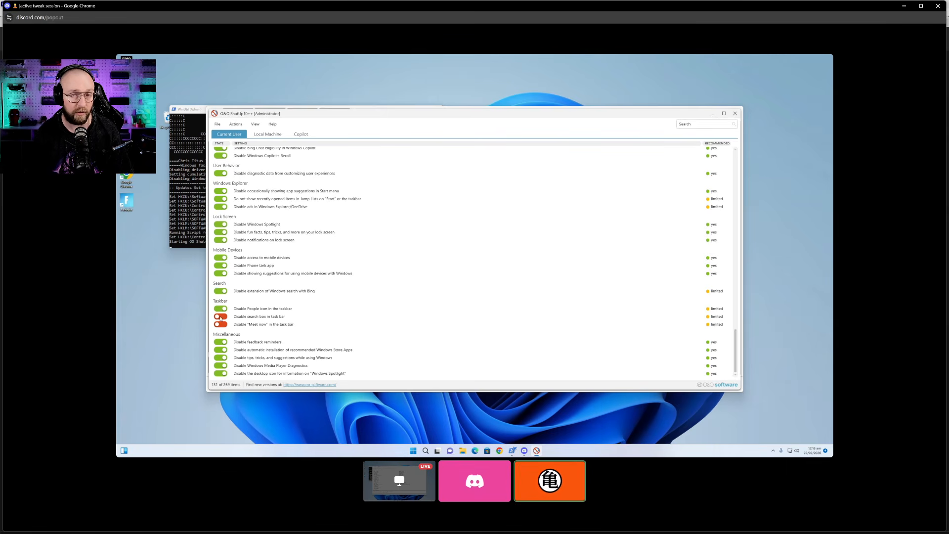
left_click(221, 317)
left_click(220, 324)
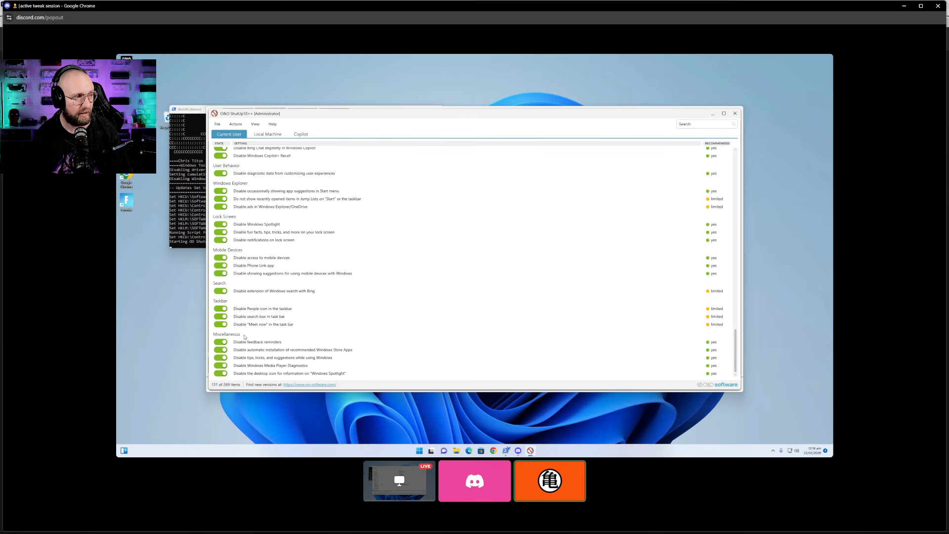
For the local machine, disable biometrical features and app access to movements, contacts, calendar and phone calls.
left_click(266, 134)
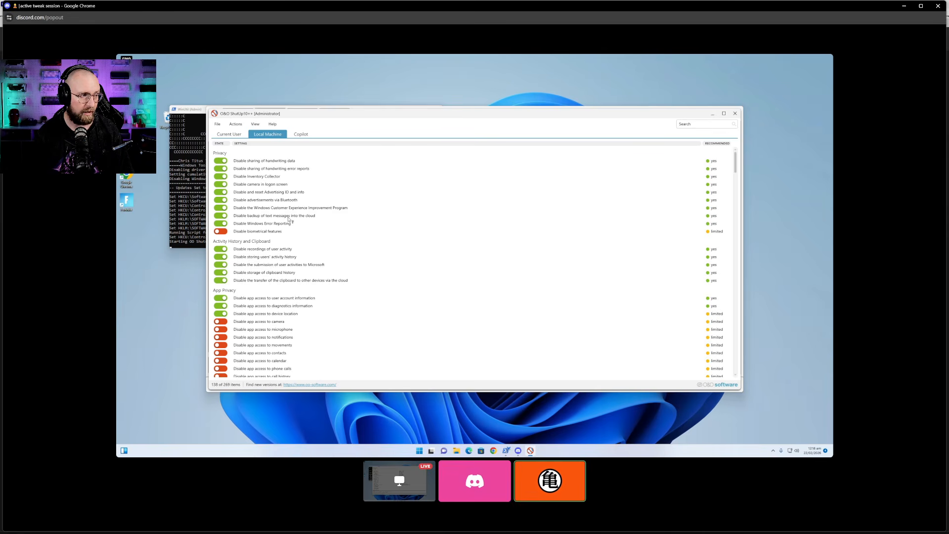
left_click(221, 232)
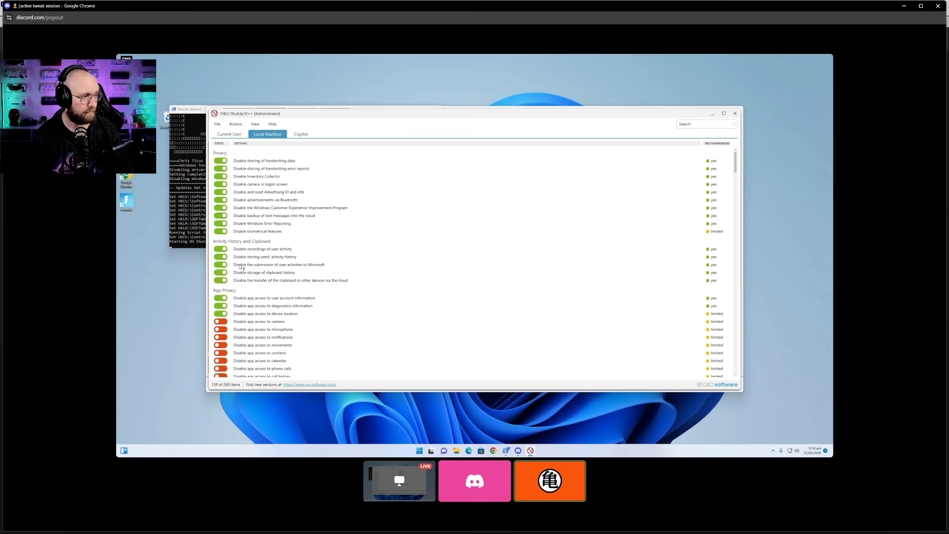
scroll(240, 267, "down", 5)
scroll(238, 267, "down", 1)
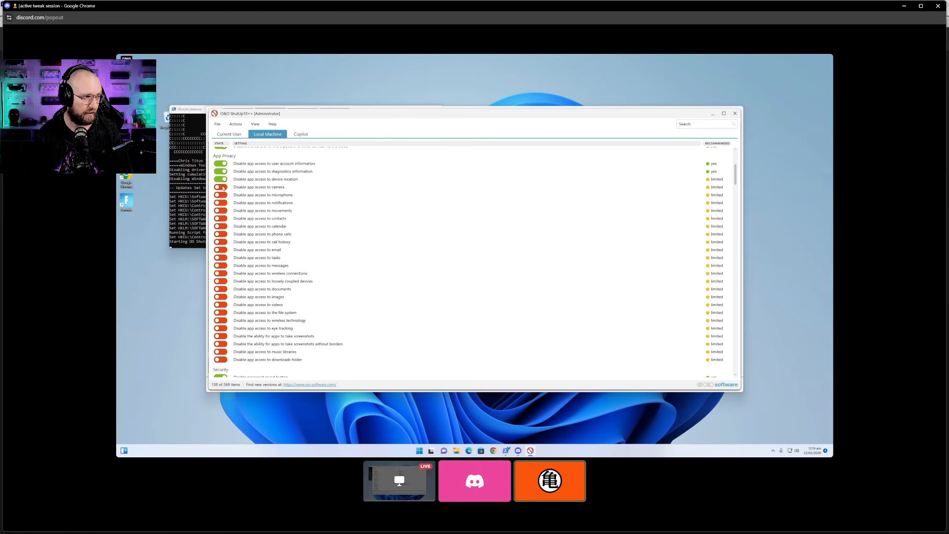
left_click(221, 211)
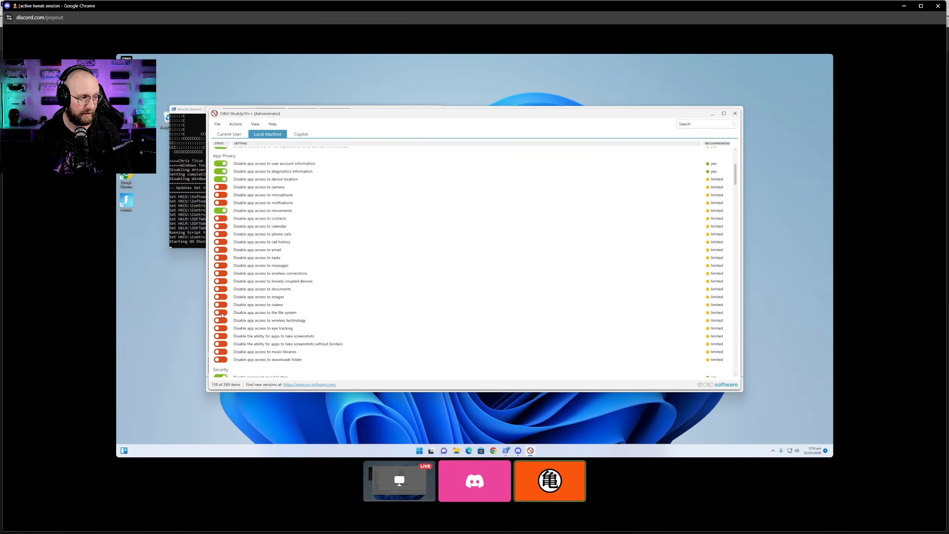
left_click(221, 218)
left_click(221, 226)
left_click(221, 233)
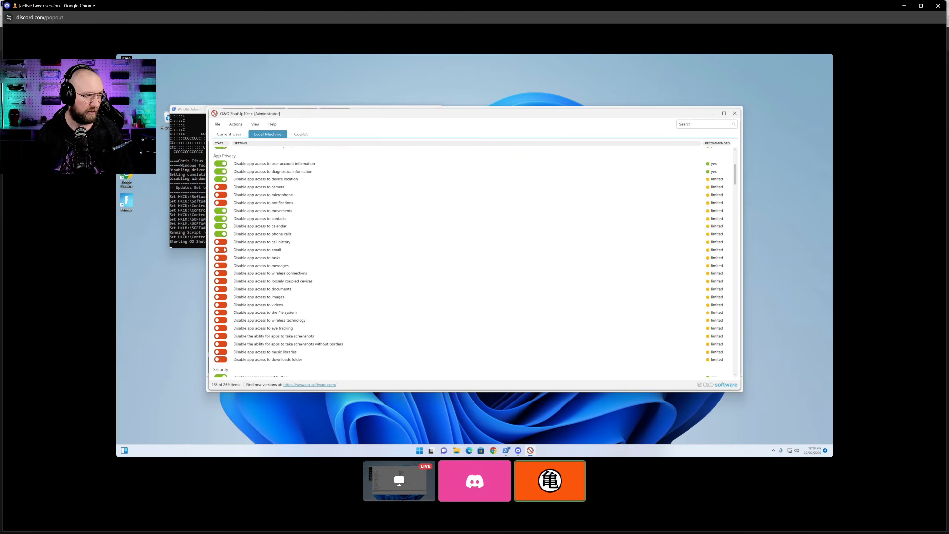
Disable local-machine app access to call history, email, tasks, messages, wireless connections and loosely coupled devices.
left_click(221, 242)
left_click(221, 249)
left_click(221, 257)
left_click(222, 265)
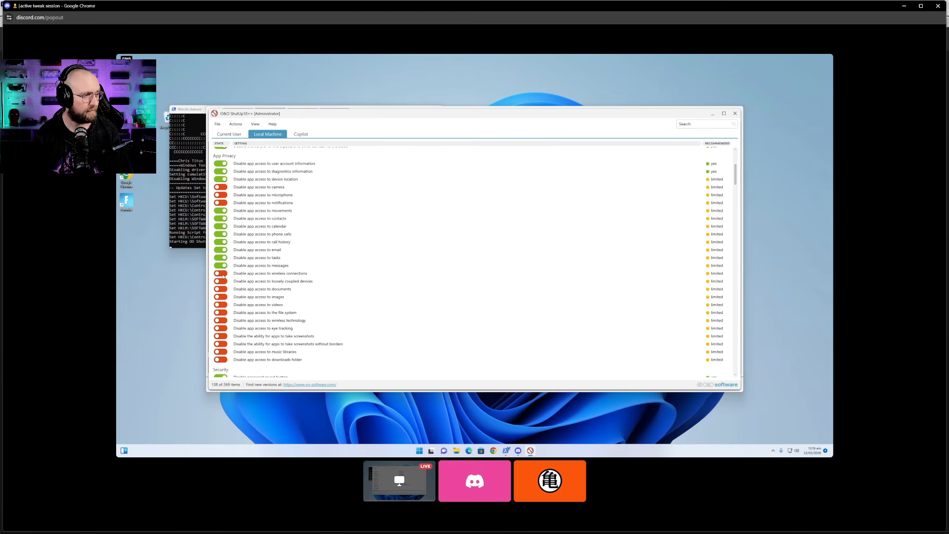
left_click(222, 274)
left_click(222, 282)
Disable local-machine app access to documents, images, videos, the file system, wireless technology and eye tracking.
left_click(222, 290)
left_click(222, 297)
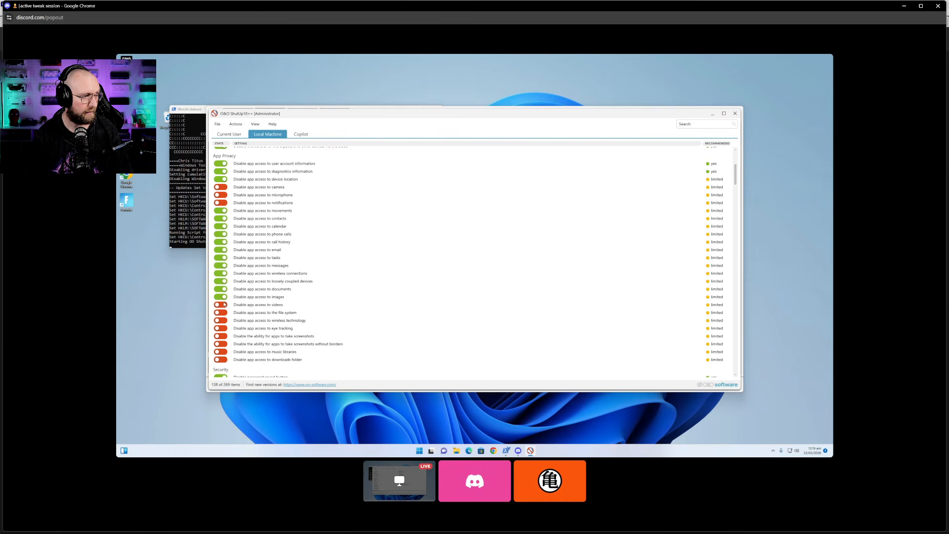
left_click(222, 304)
left_click(221, 313)
left_click(222, 320)
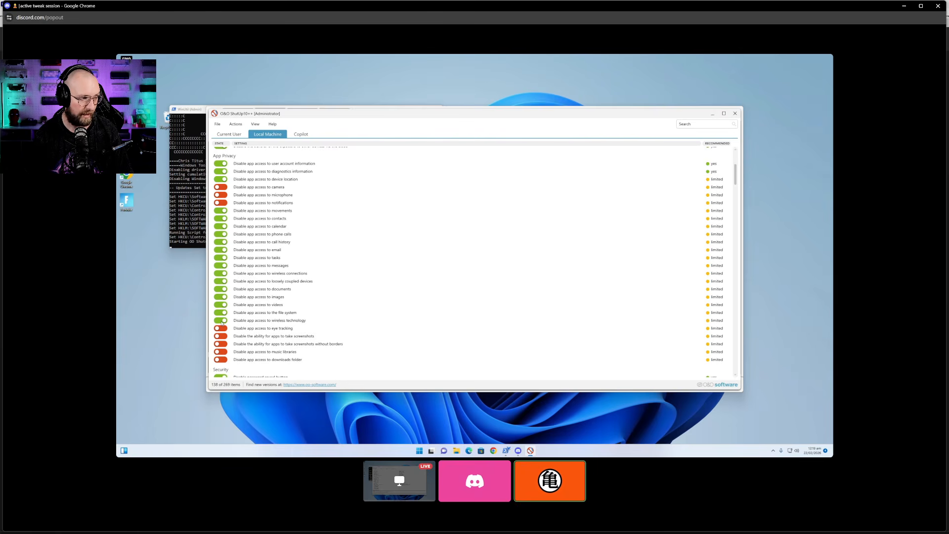
left_click(221, 329)
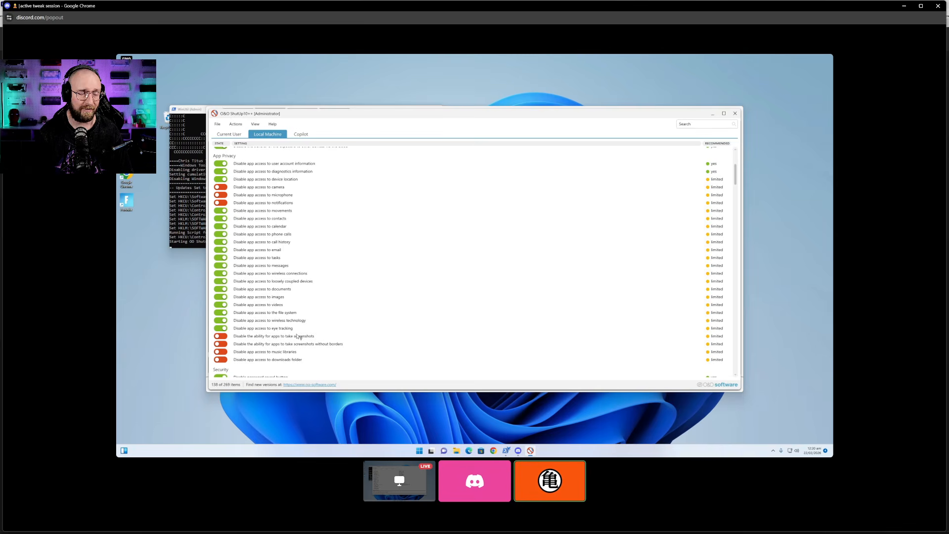
scroll(298, 336, "down", 6)
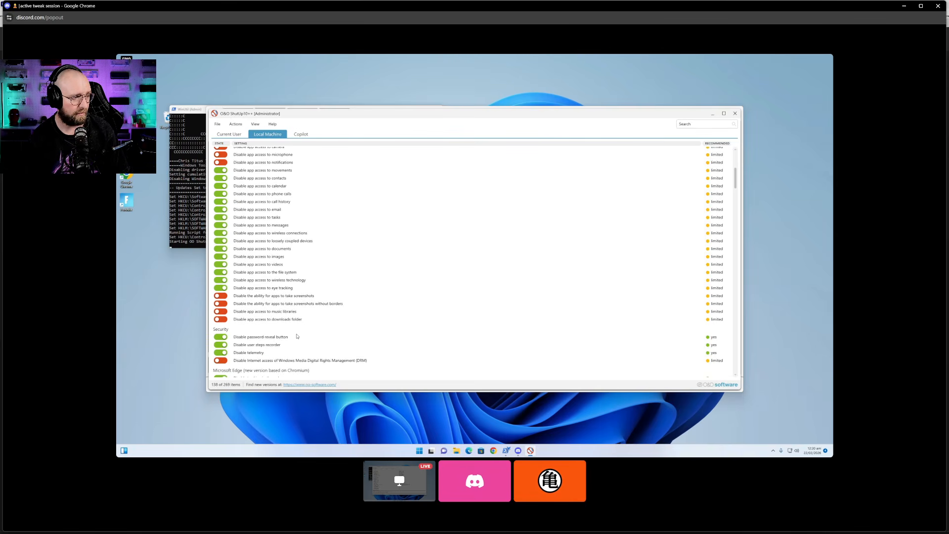
Review the local-machine settings for security, both Microsoft Edge versions, Cortana, Copilot and location services.
scroll(297, 336, "down", 2)
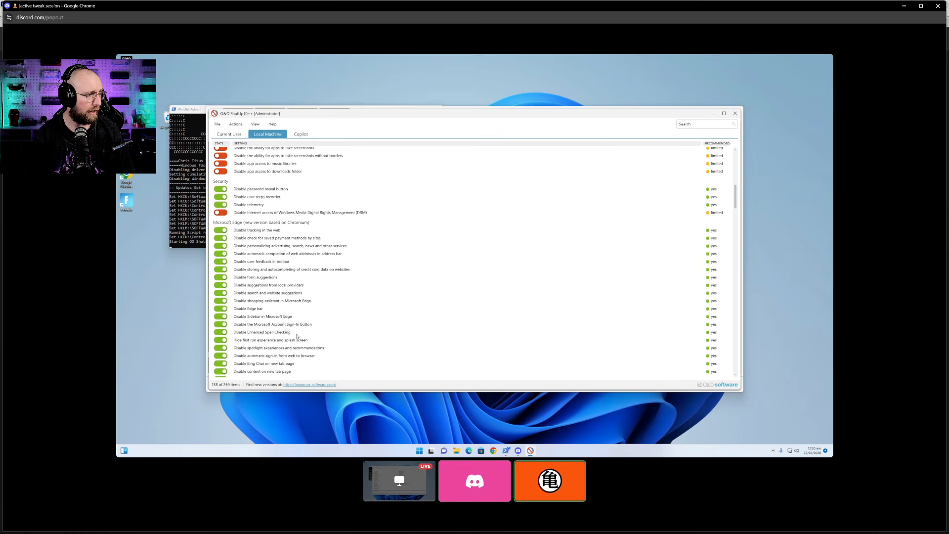
scroll(299, 336, "down", 10)
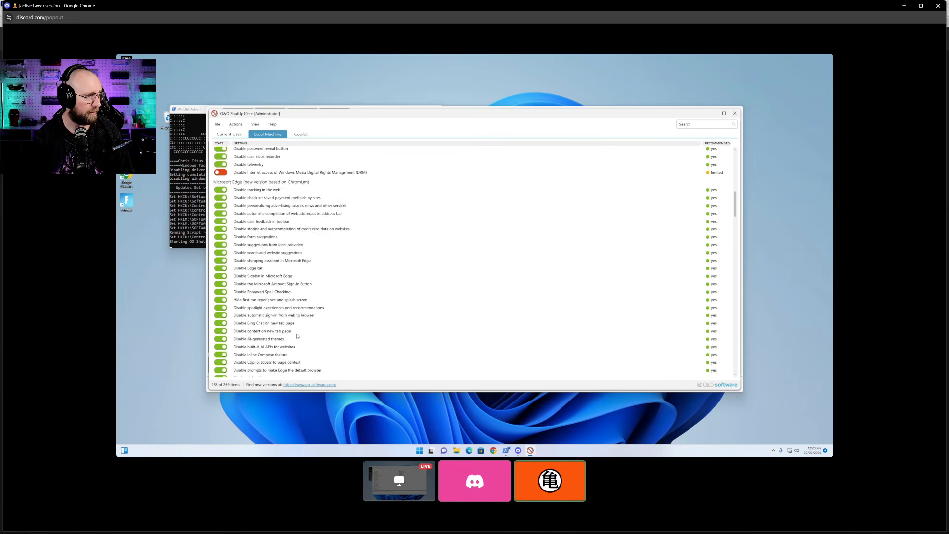
scroll(298, 336, "down", 2)
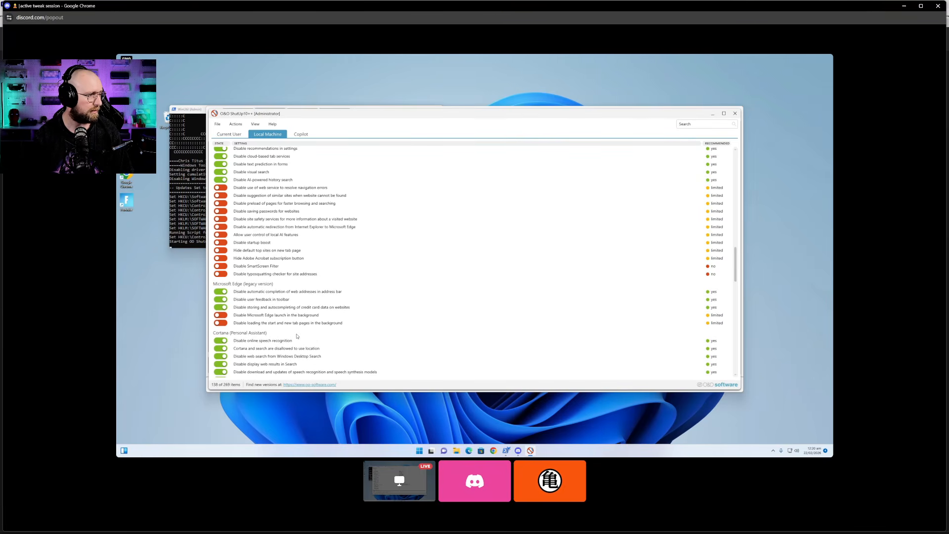
scroll(297, 336, "up", 2)
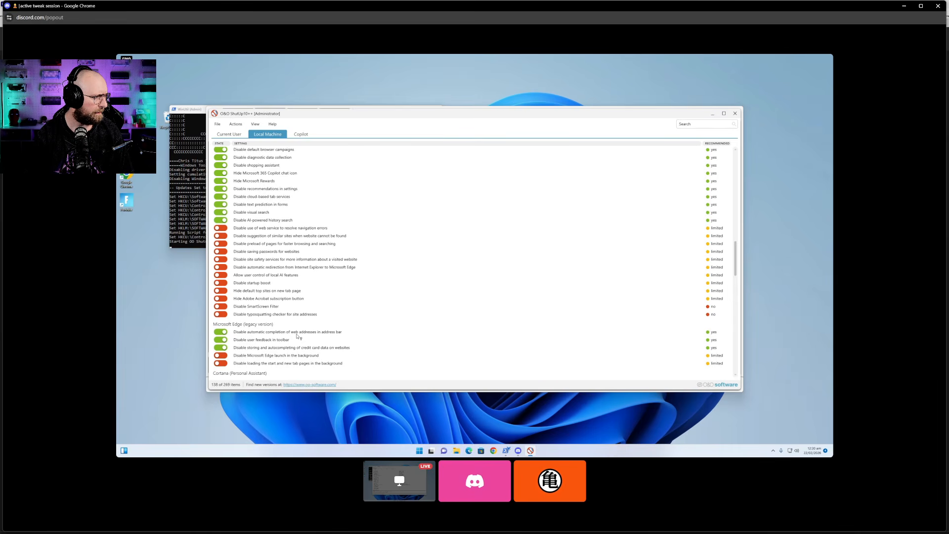
scroll(297, 336, "down", 8)
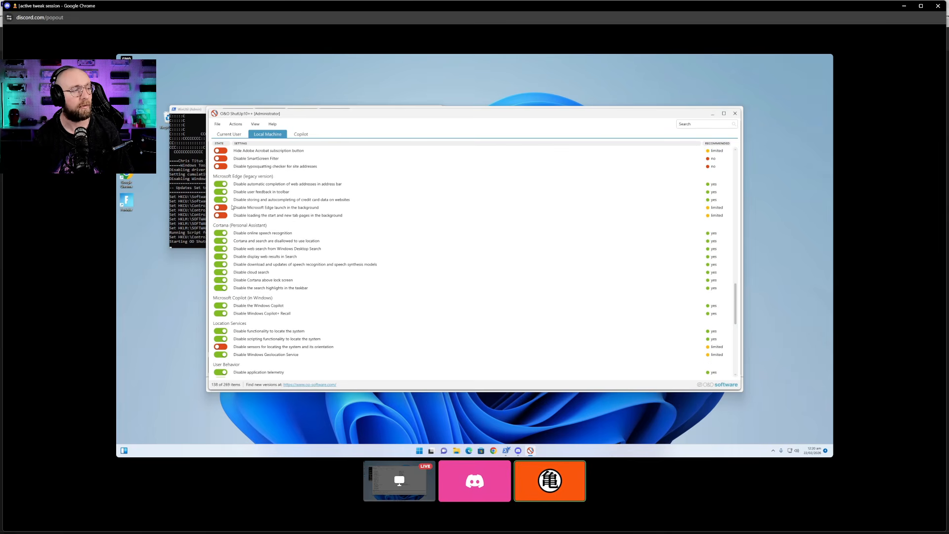
scroll(232, 207, "up", 4)
scroll(232, 207, "up", 10)
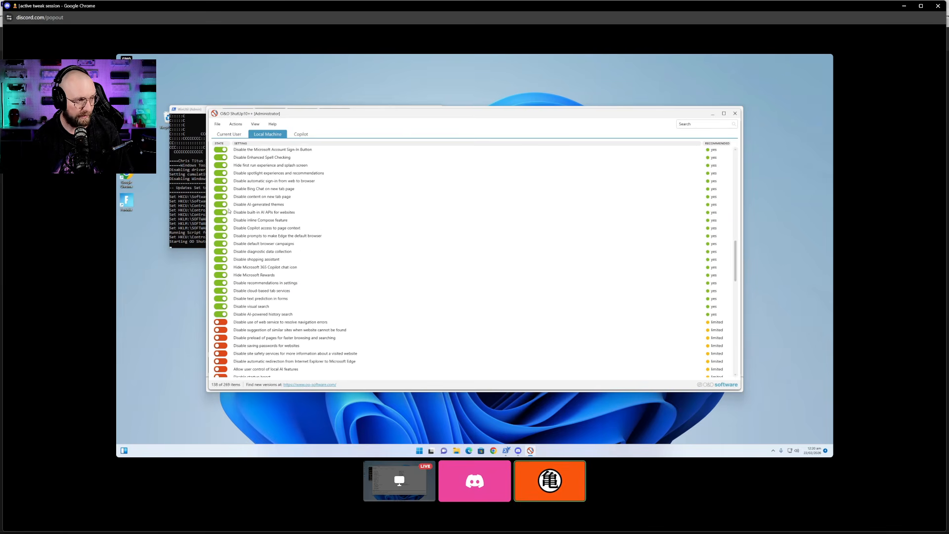
For Chromium-based Edge, disable the navigation error web service, similar-site suggestions, page preload and saving passwords for websites.
scroll(228, 211, "down", 9)
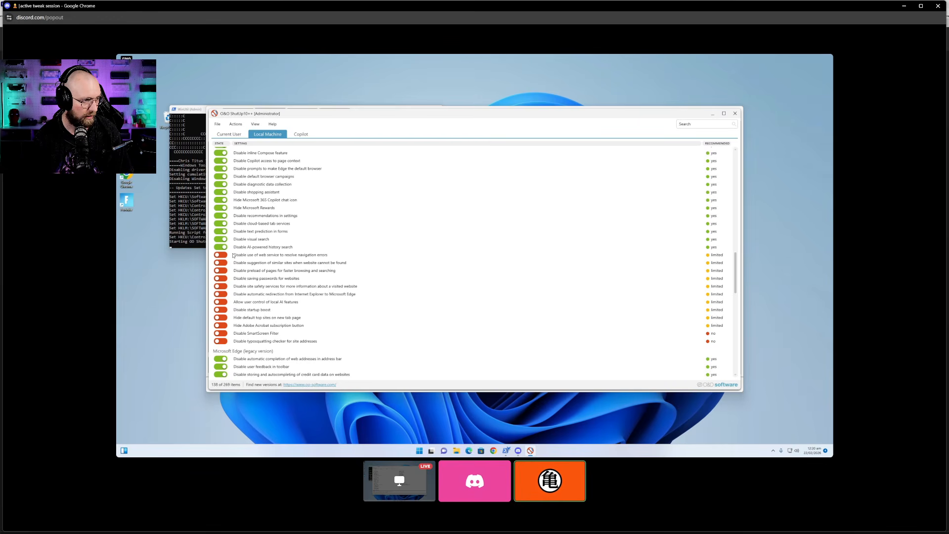
left_click(224, 255)
left_click(224, 263)
left_click(224, 271)
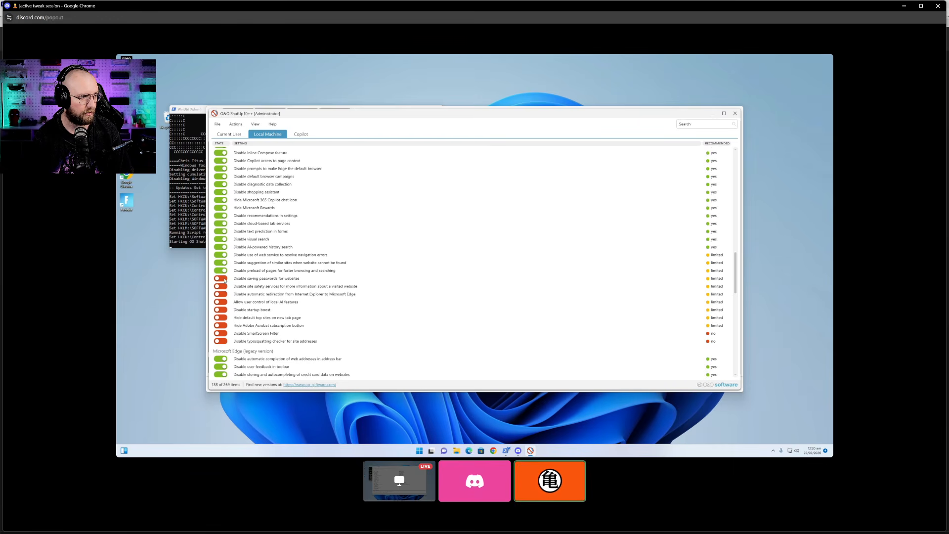
left_click(223, 278)
Disable Edge site safety services and automatic redirection from Internet Explorer, and allow user control of local AI features.
left_click(224, 286)
left_click(223, 294)
left_click(224, 302)
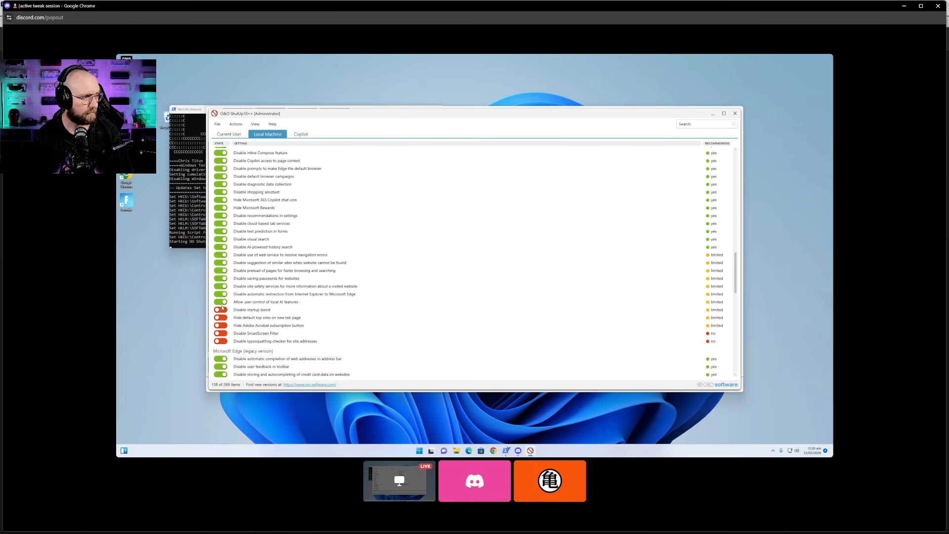
left_click(222, 306)
left_click(243, 303)
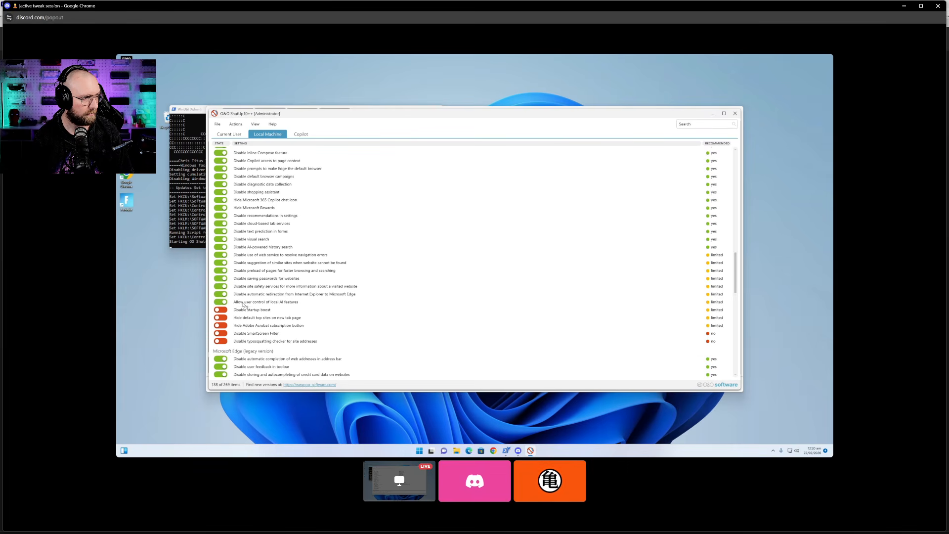
Disable Edge startup boost, SmartScreen Filter and typosquatting checker, and hide default top sites and the Adobe Acrobat subscription button.
left_click(228, 310)
left_click(222, 310)
left_click(222, 318)
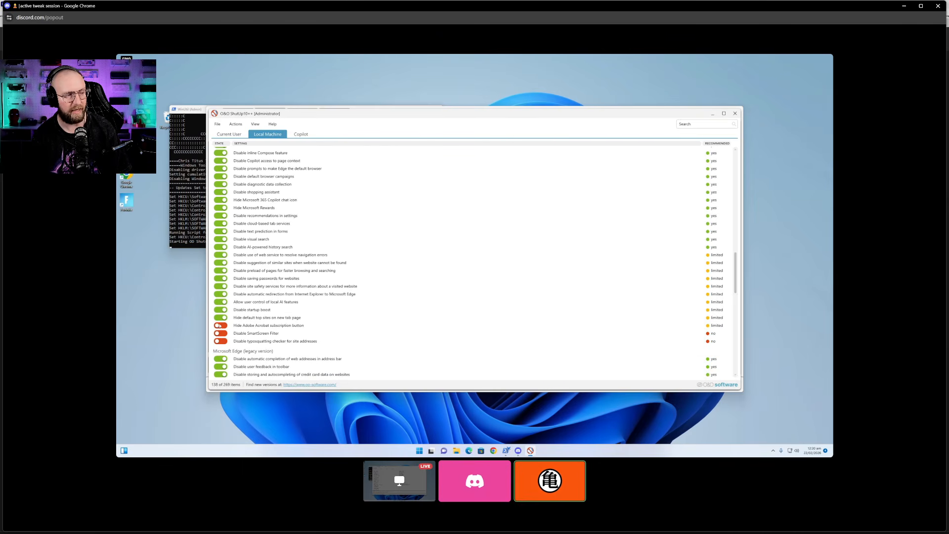
left_click(220, 326)
left_click(220, 334)
left_click(221, 341)
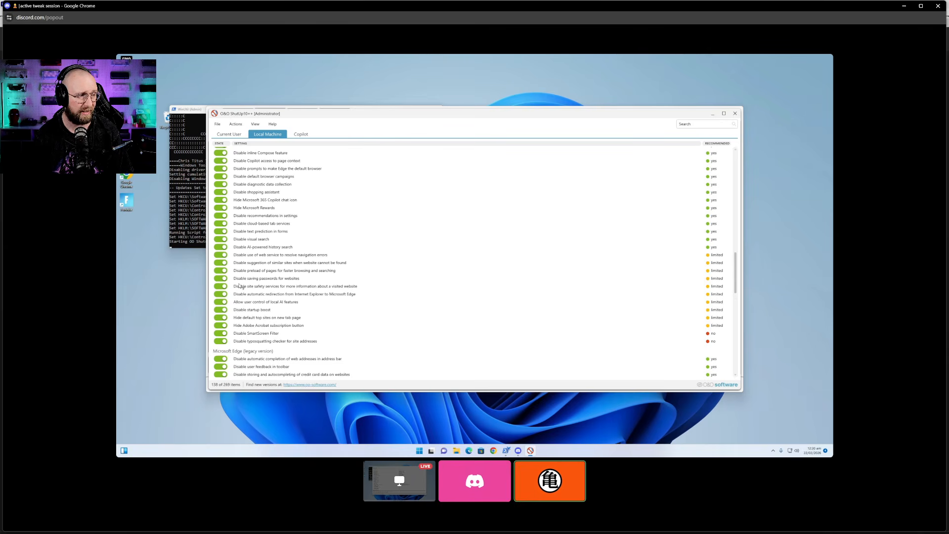
For legacy Microsoft Edge, disable launch in the background and background loading of the start and new tab pages.
scroll(240, 286, "down", 1)
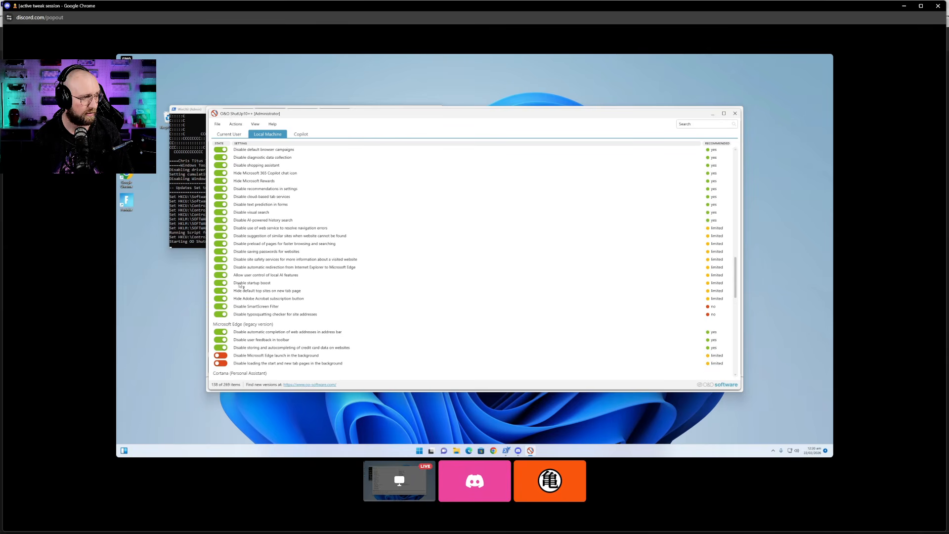
scroll(242, 286, "down", 3)
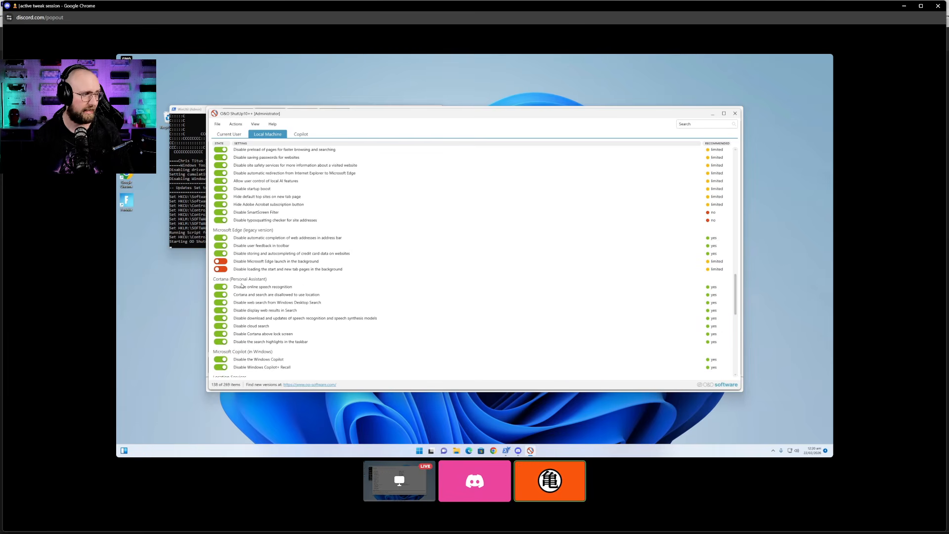
left_click(220, 261)
left_click(220, 269)
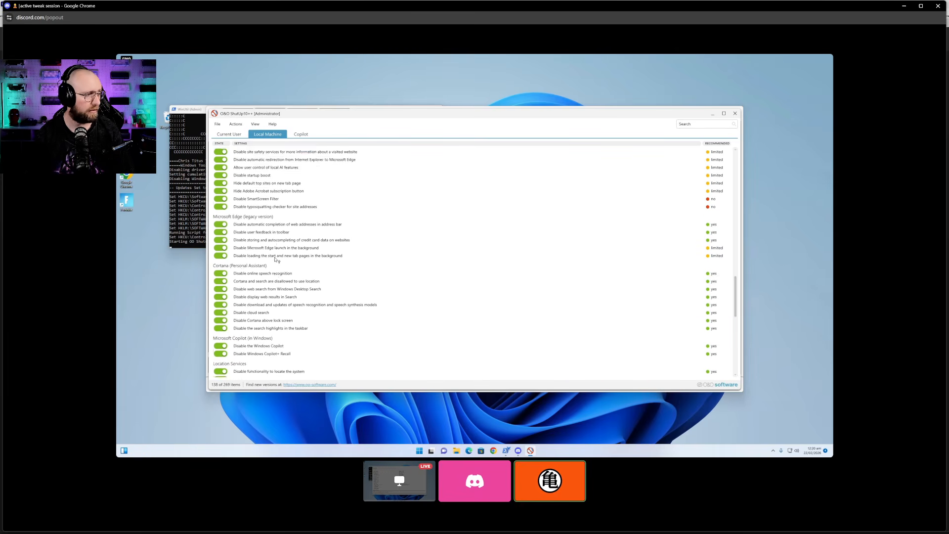
Under Location Services, disable the sensors for locating the system and its orientation.
scroll(276, 261, "down", 2)
scroll(275, 261, "down", 2)
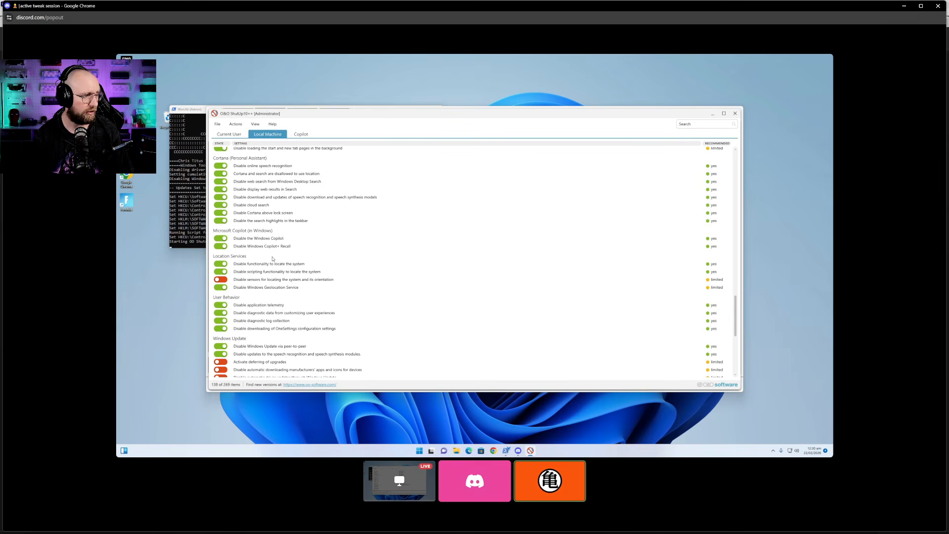
left_click(220, 280)
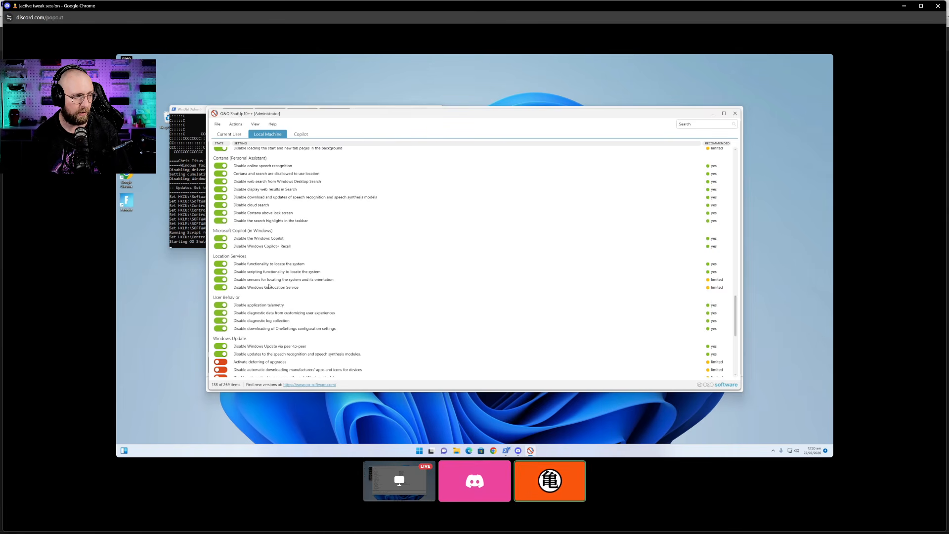
left_click(223, 279)
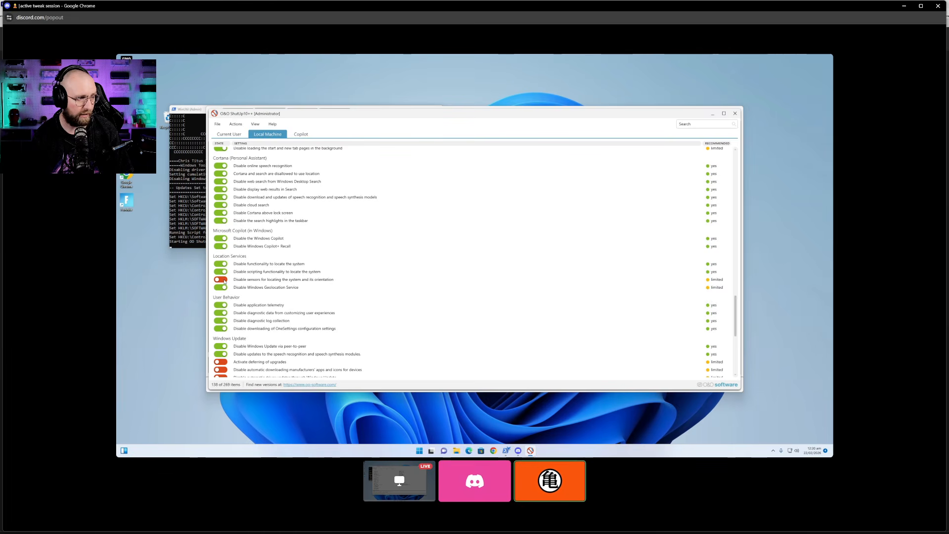
left_click(224, 280)
Activate deferring of upgrades and disable automatic manufacturers' app and icon downloads, driver updates and app updates through Windows Update.
scroll(240, 282, "down", 2)
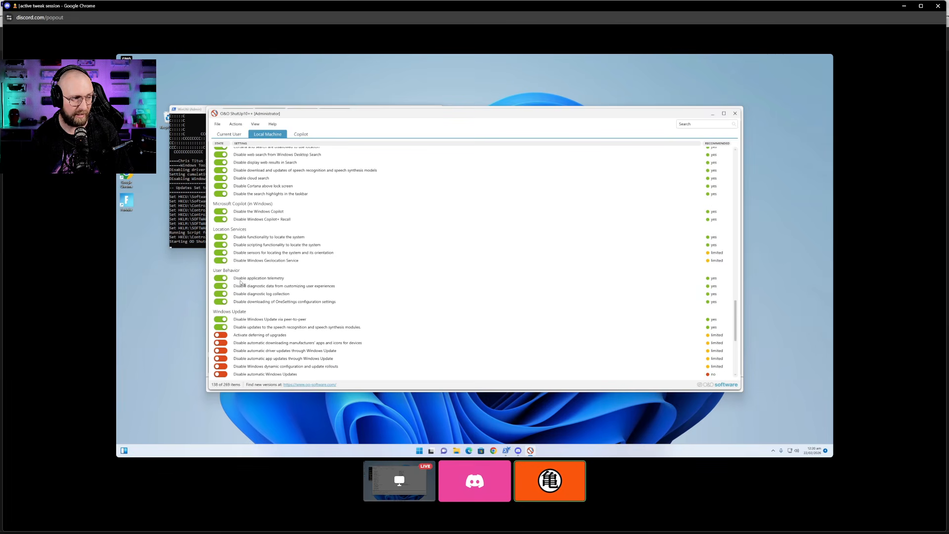
scroll(241, 282, "down", 5)
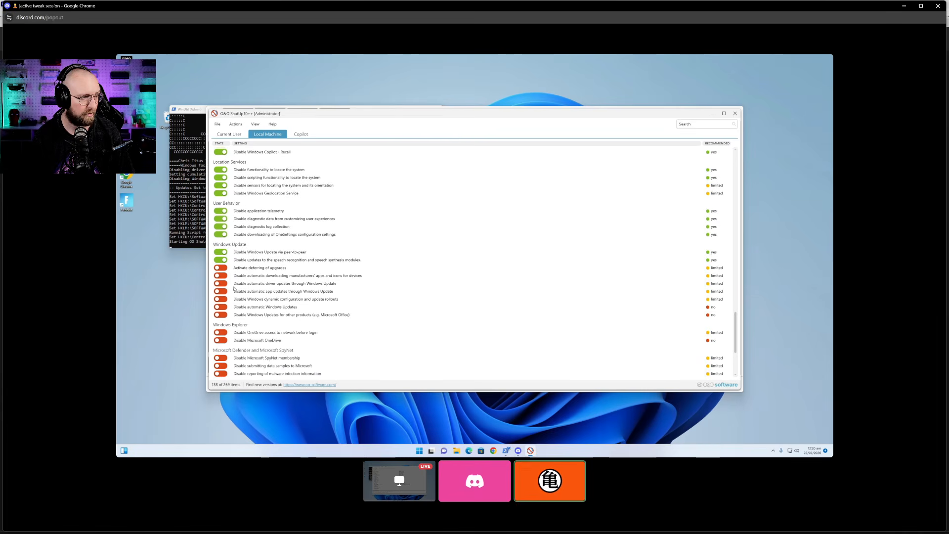
left_click(221, 267)
left_click(220, 275)
left_click(221, 284)
left_click(220, 291)
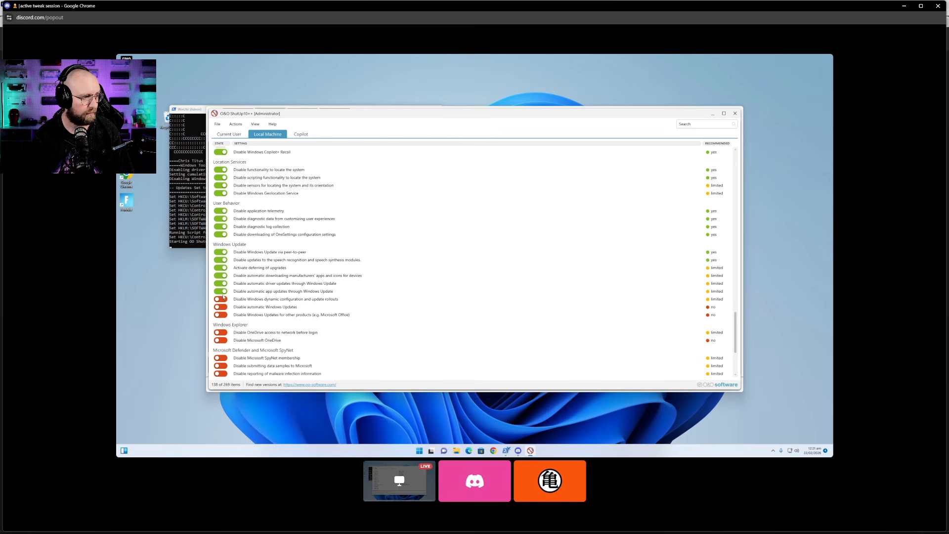
Disable Windows dynamic configuration and update rollouts, automatic Windows Updates, and Windows Updates for other products.
left_click(220, 299)
left_click(220, 307)
left_click(220, 315)
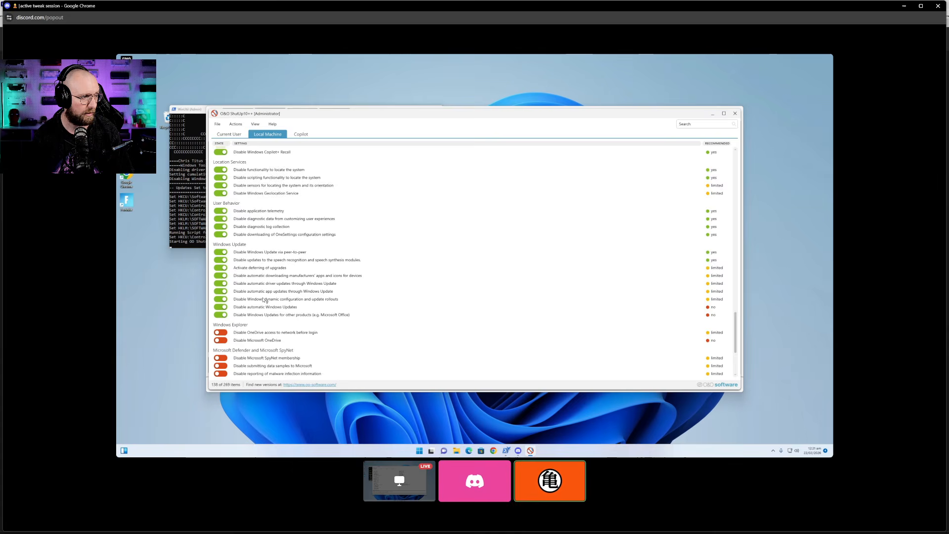
Under Windows Explorer, disable OneDrive access to the network before login and disable Microsoft OneDrive.
scroll(266, 298, "down", 6)
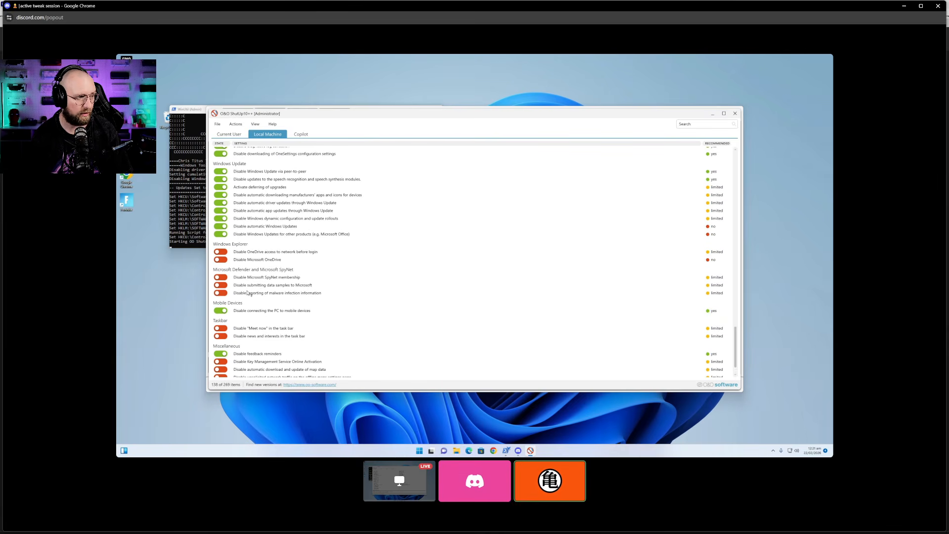
left_click(221, 253)
left_click(221, 259)
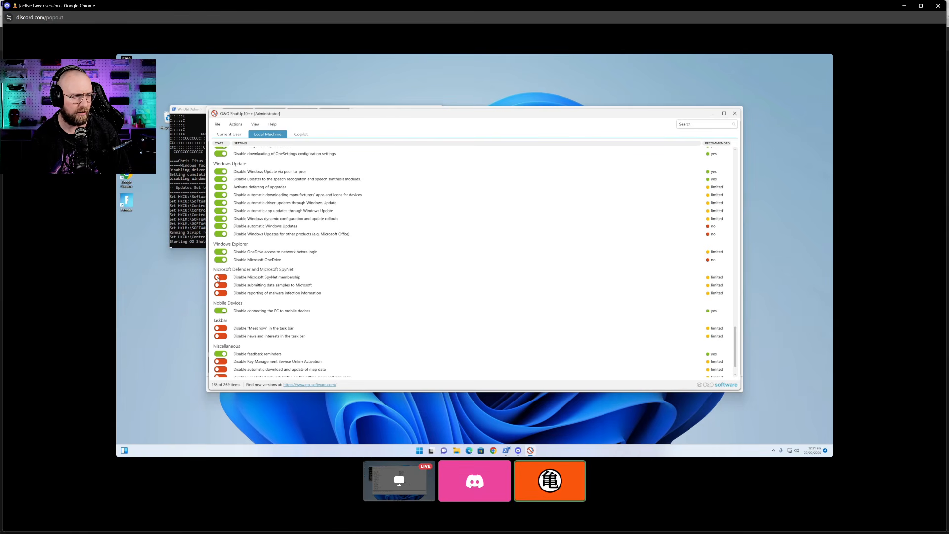
Disable Microsoft SpyNet membership, submitting data samples to Microsoft and reporting of malware infection information.
left_click(220, 279)
left_click(219, 286)
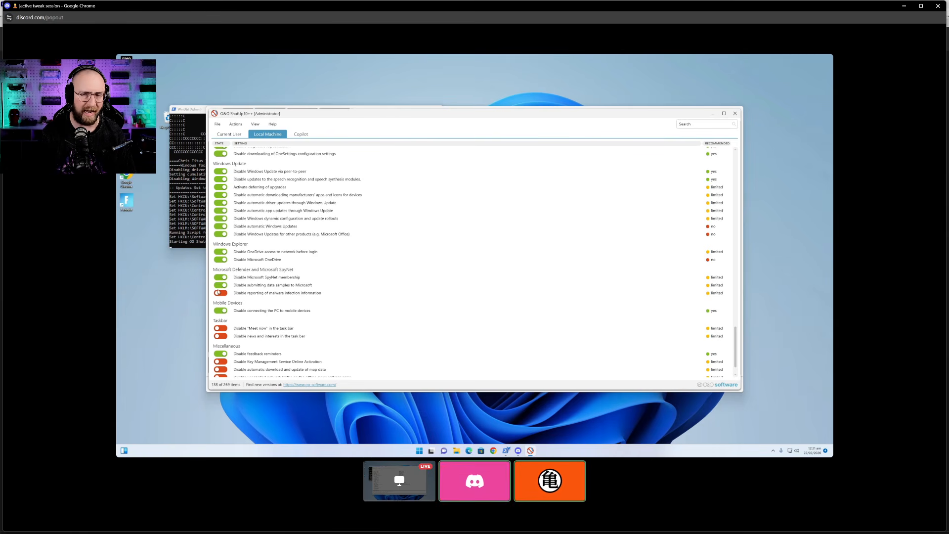
left_click(221, 293)
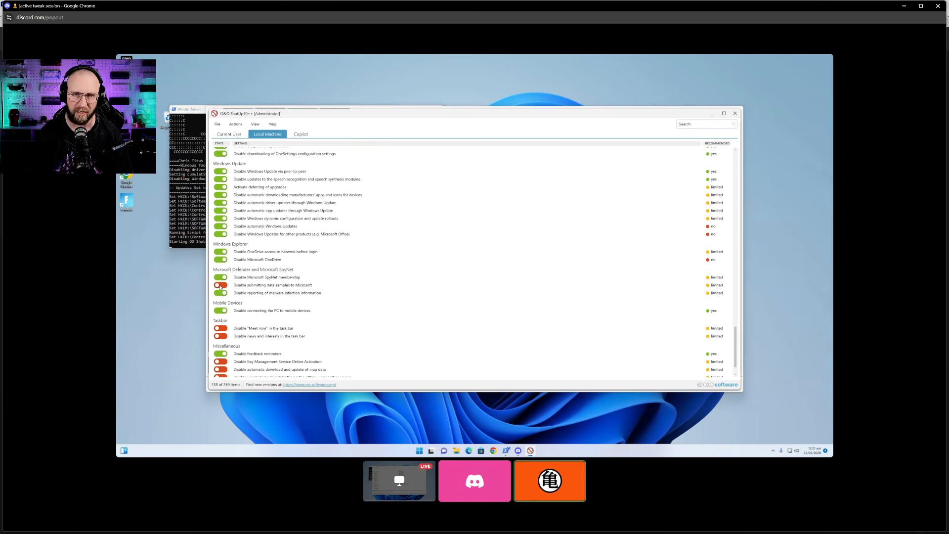
left_click(220, 285)
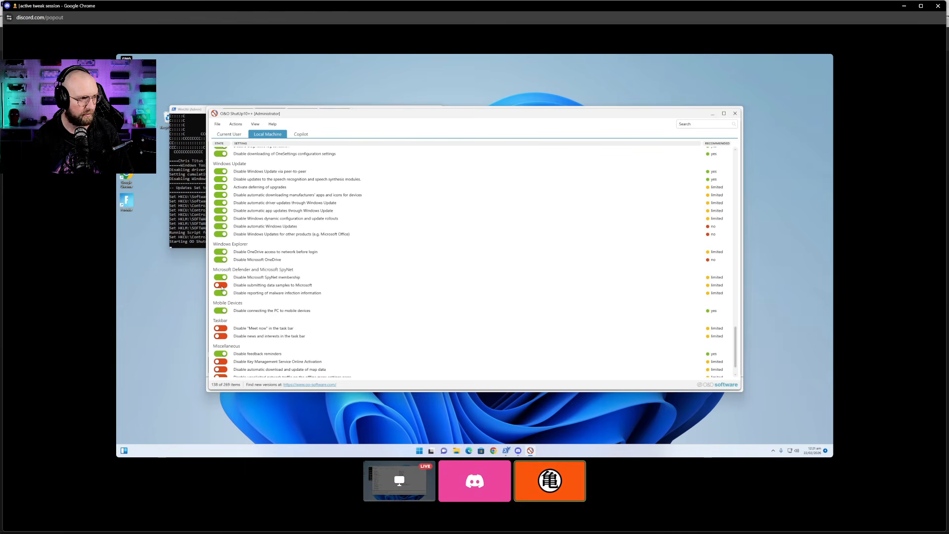
left_click(221, 286)
For the local machine, disable "Meet now" and news and interests in the taskbar.
scroll(221, 288, "down", 2)
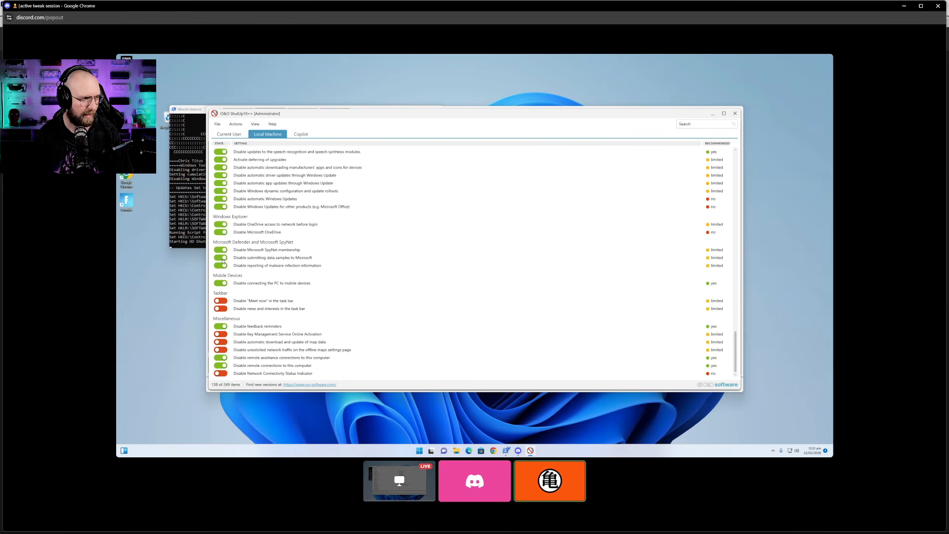
left_click(222, 258)
left_click(222, 258)
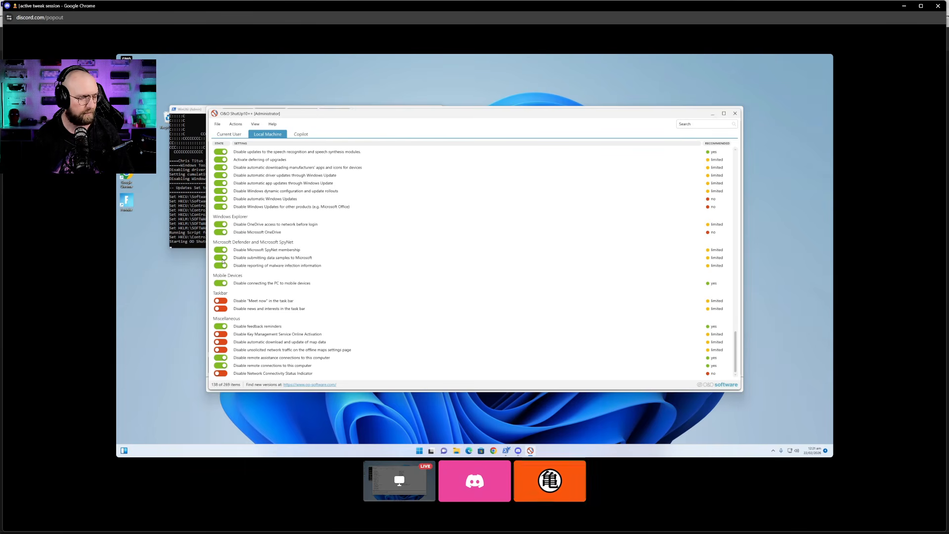
left_click(224, 301)
left_click(224, 310)
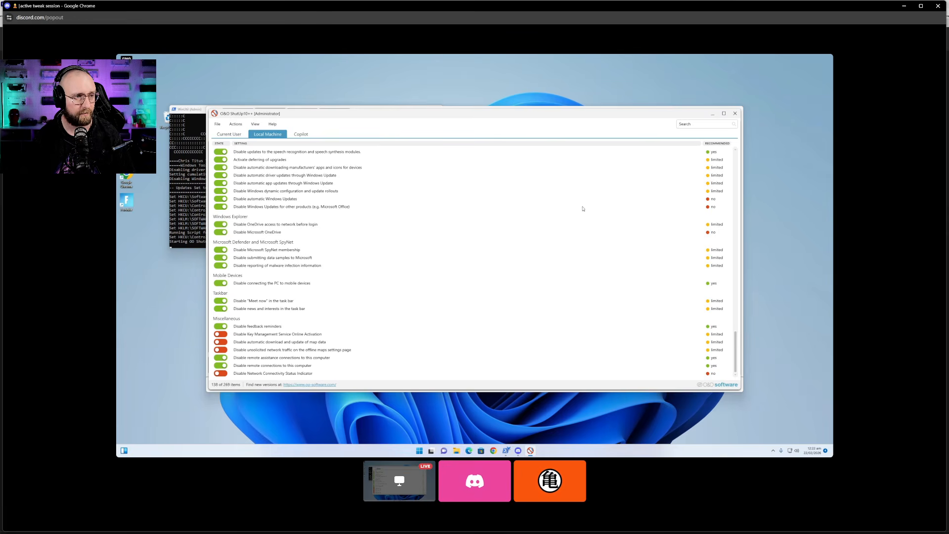
Close O&O ShutUp10++ and dismiss its closing notice, the O&O tools promotion and the reboot prompt without restarting Windows.
left_click(736, 114)
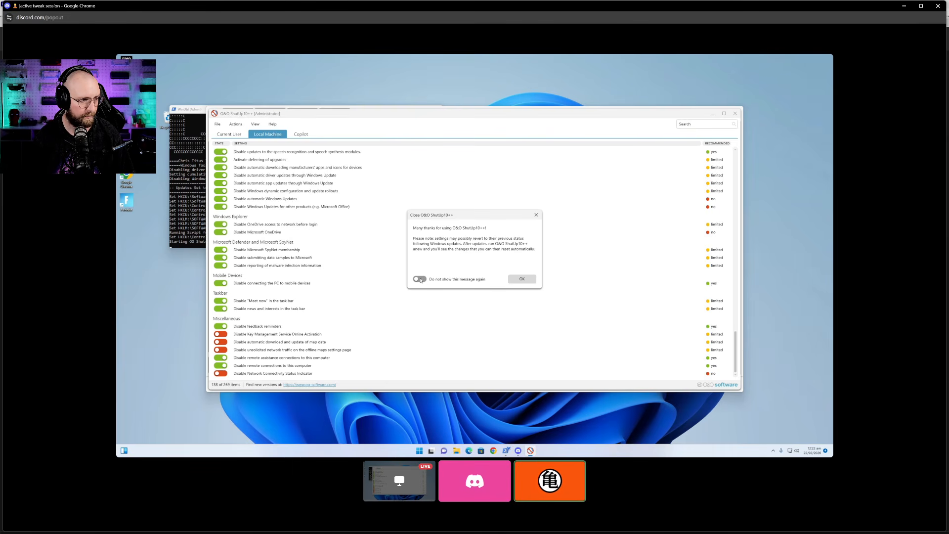
left_click(522, 279)
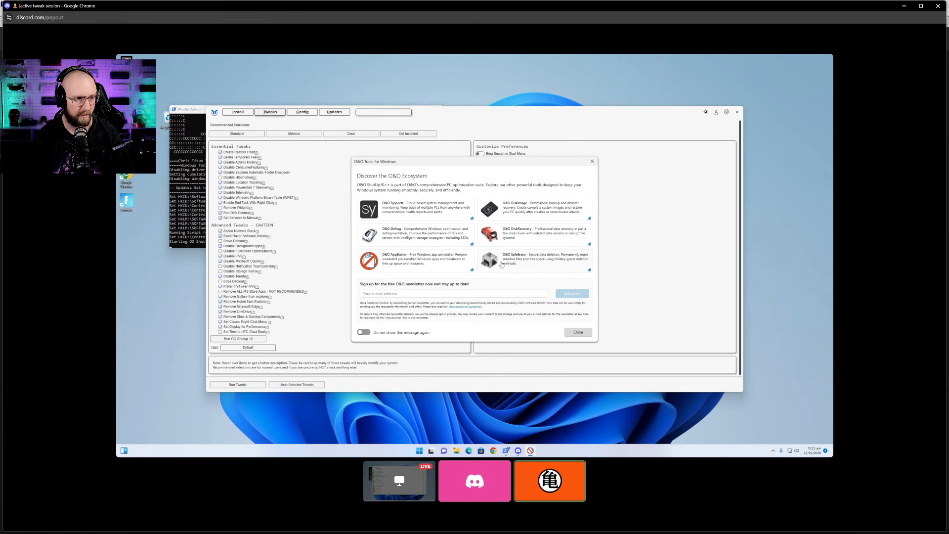
left_click(593, 162)
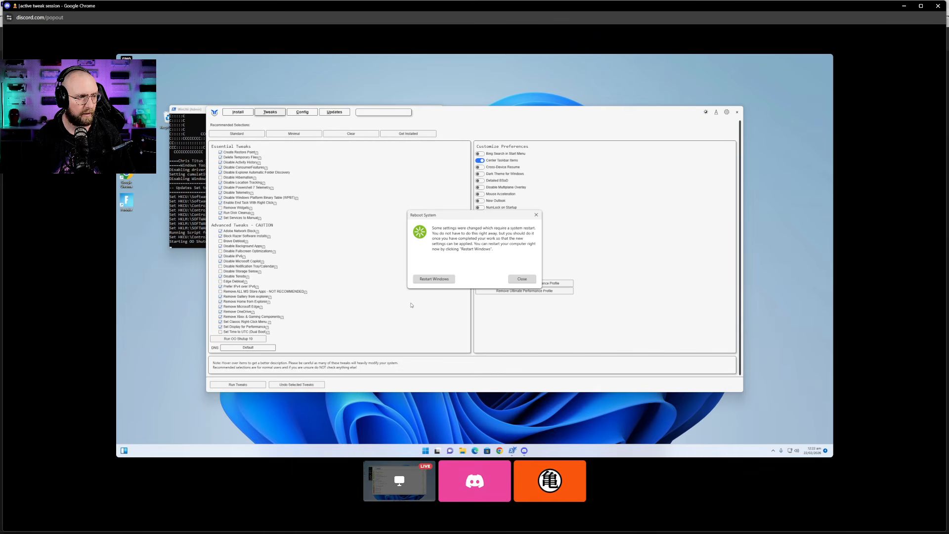
left_click(519, 280)
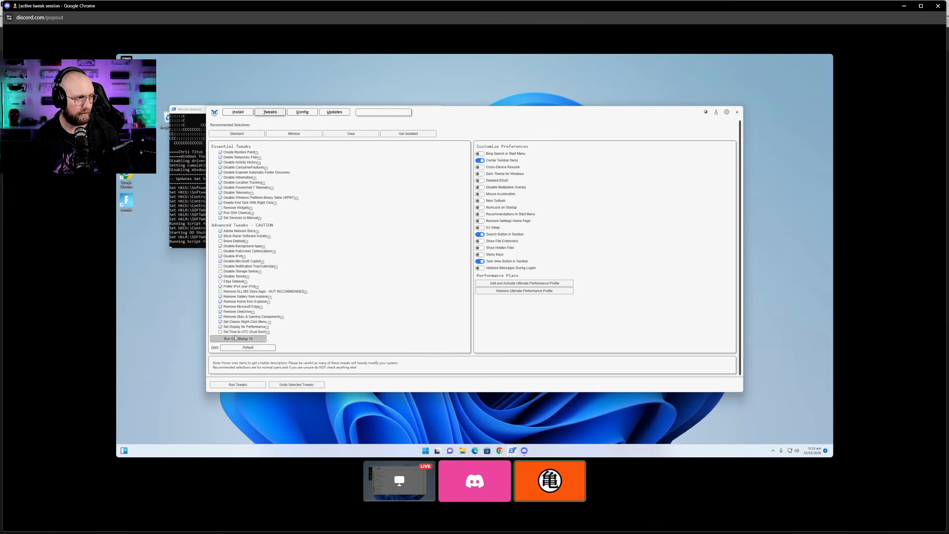
Bring the Windows Utility's console output to the front and dismiss the Disk Space Notification.
left_click(194, 123)
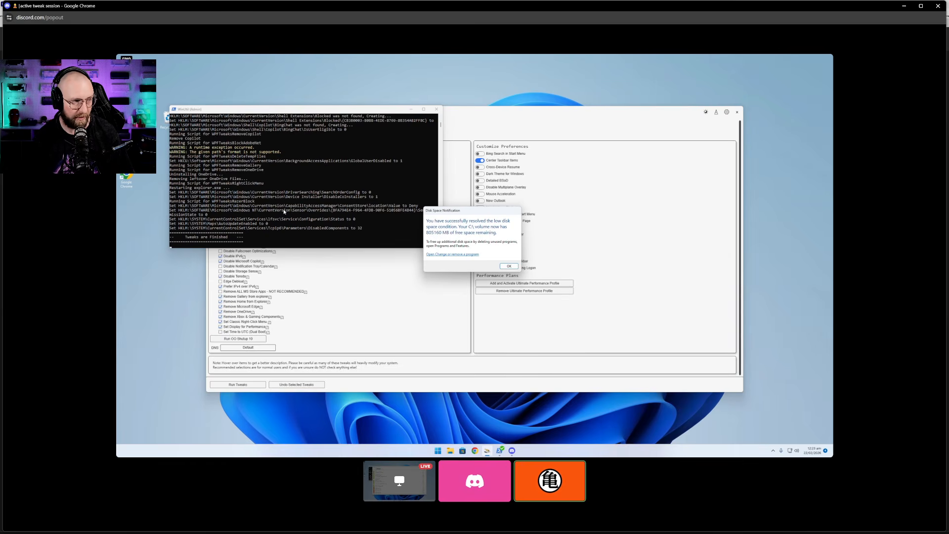
left_click(517, 266)
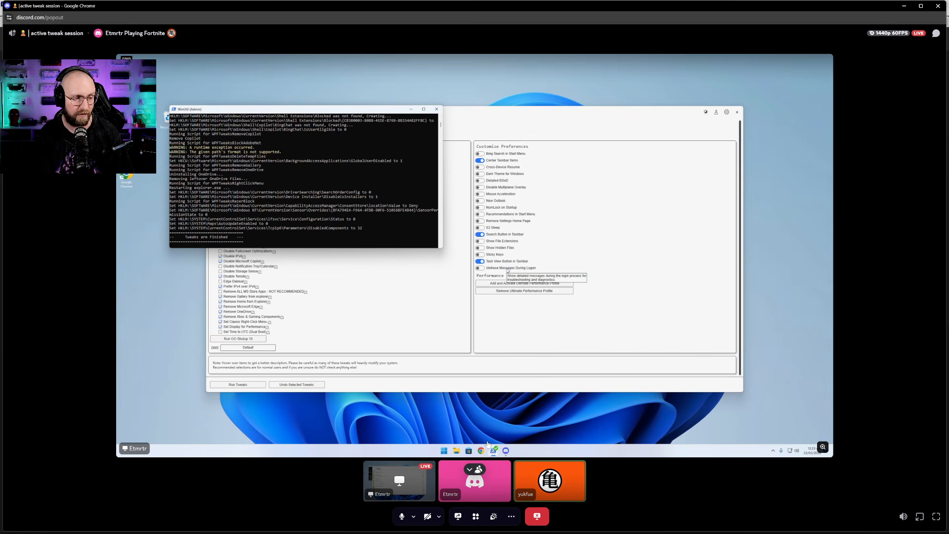
left_click(478, 523)
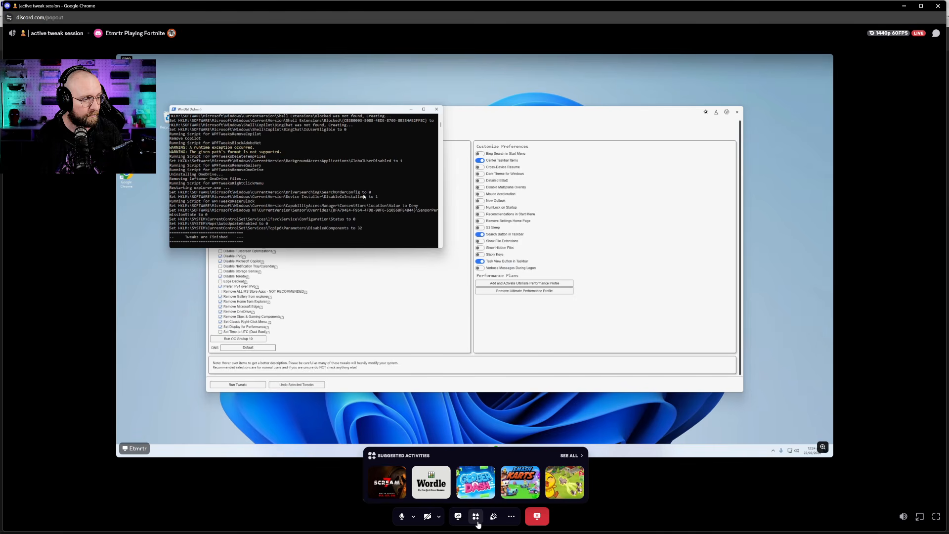
left_click(574, 525)
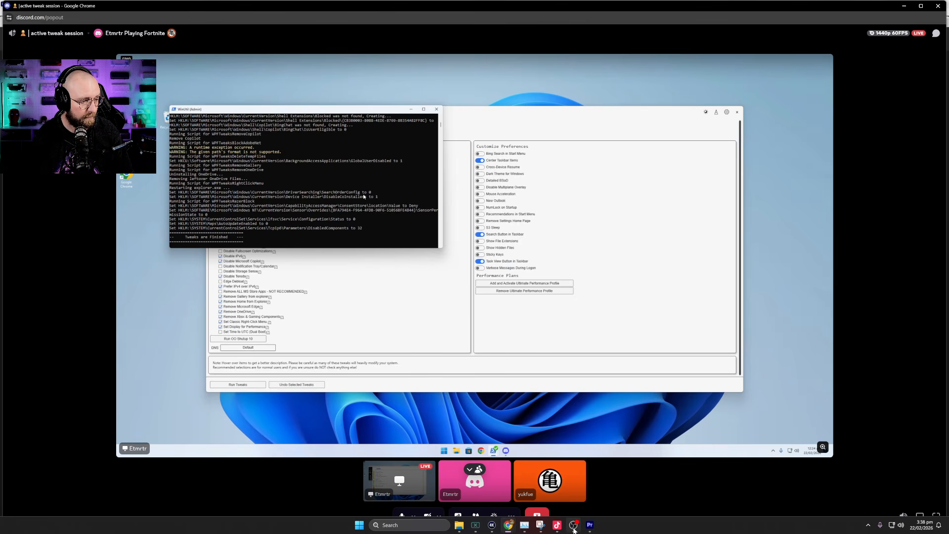